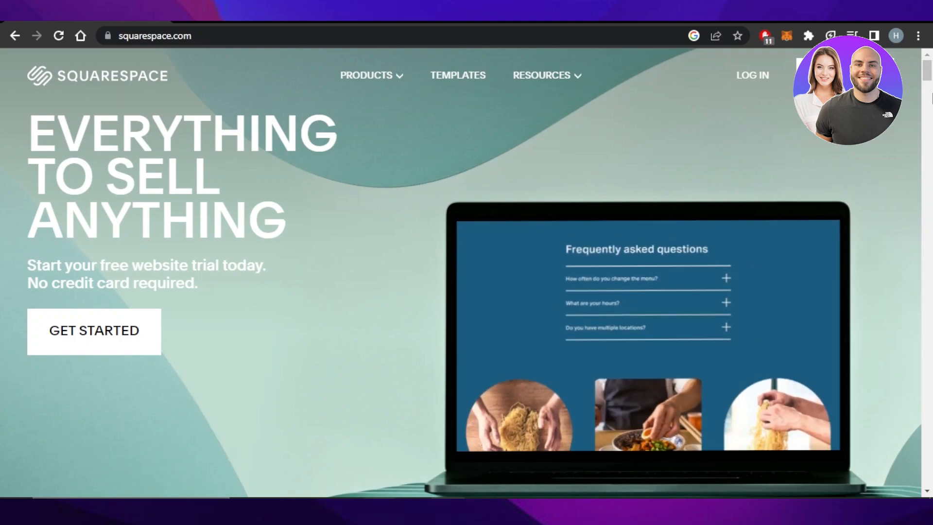
Scroll through the Squarespace homepage to review its template categories and free trial offer
{"action": "left_click_drag", "start_coordinate": [929, 83], "coordinate": [930, 176]}
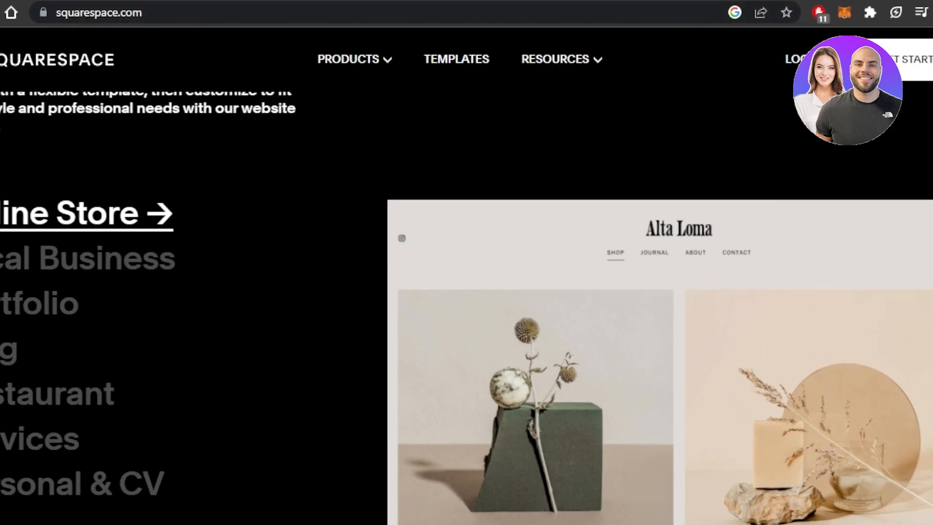
{"action": "scroll", "coordinate": [467, 291], "scroll_direction": "down", "scroll_amount": 8}
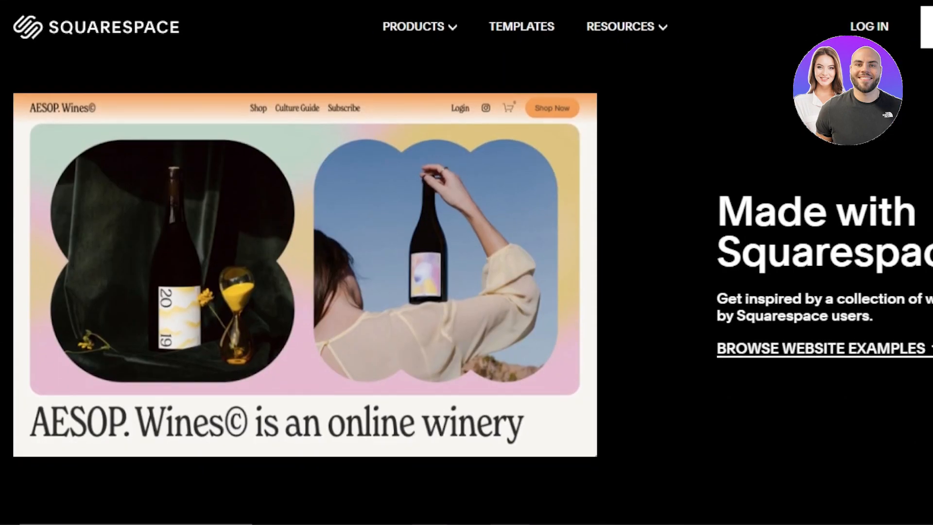
{"action": "scroll", "coordinate": [466, 291], "scroll_direction": "down", "scroll_amount": 6}
{"action": "scroll", "coordinate": [467, 292], "scroll_direction": "up", "scroll_amount": 10}
{"action": "scroll", "coordinate": [466, 292], "scroll_direction": "up", "scroll_amount": 3}
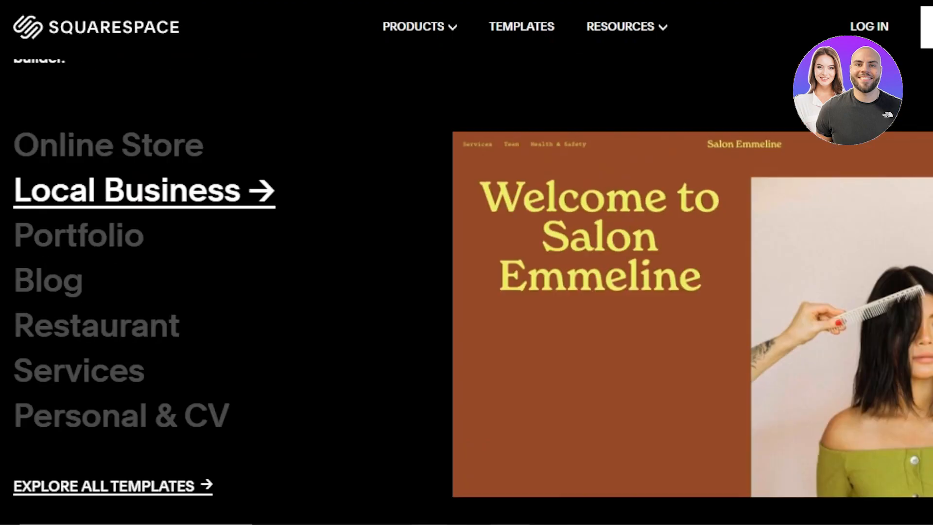
{"action": "scroll", "coordinate": [466, 291], "scroll_direction": "down", "scroll_amount": 3}
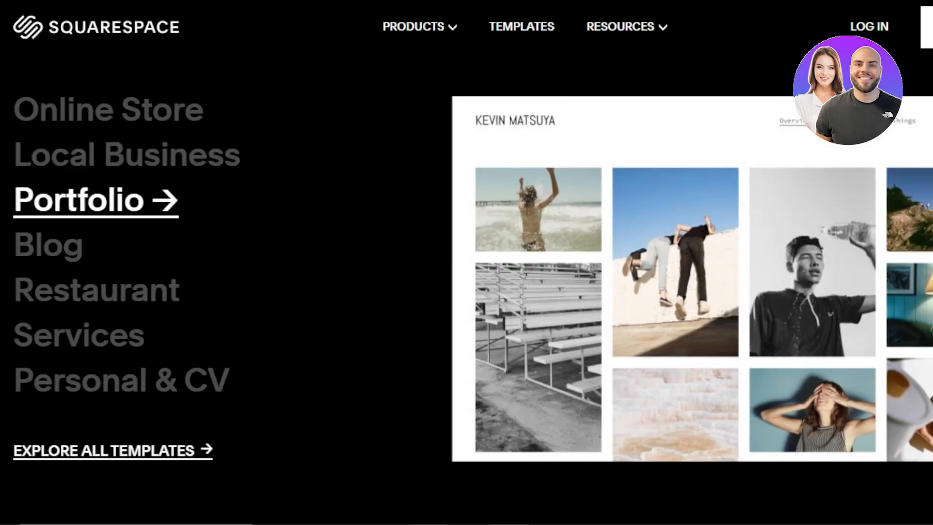
{"action": "scroll", "coordinate": [466, 291], "scroll_direction": "down", "scroll_amount": 1}
{"action": "scroll", "coordinate": [466, 292], "scroll_direction": "up", "scroll_amount": 5}
{"action": "scroll", "coordinate": [467, 292], "scroll_direction": "up", "scroll_amount": 10}
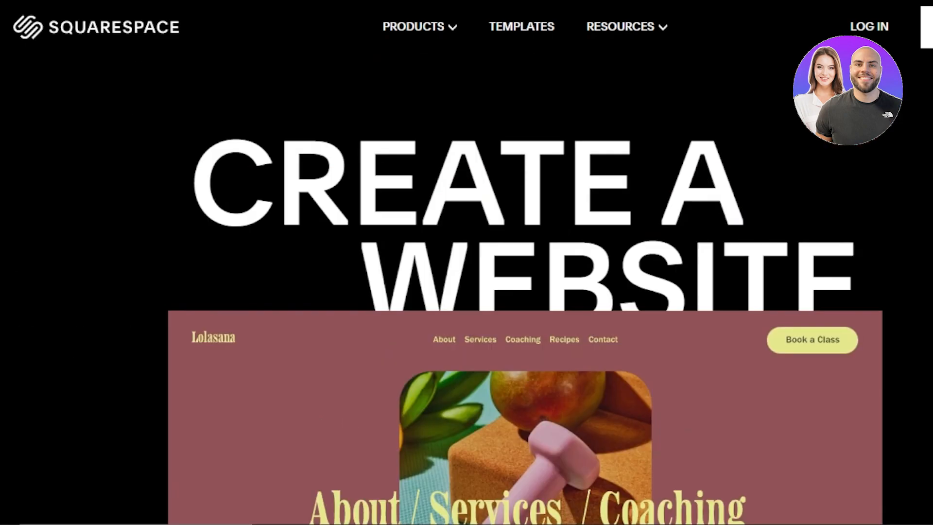
{"action": "scroll", "coordinate": [466, 291], "scroll_direction": "up", "scroll_amount": 4}
{"action": "scroll", "coordinate": [466, 291], "scroll_direction": "up", "scroll_amount": 8}
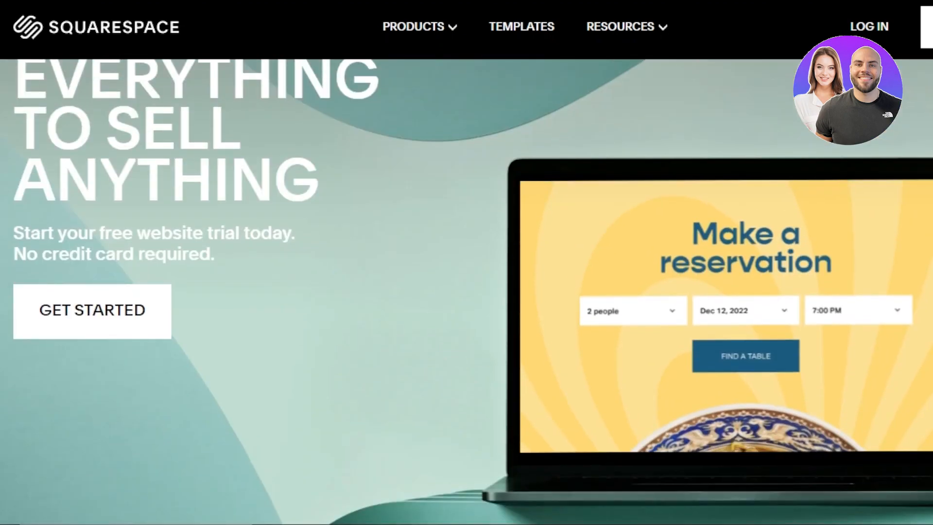
{"action": "scroll", "coordinate": [466, 292], "scroll_direction": "down", "scroll_amount": 3}
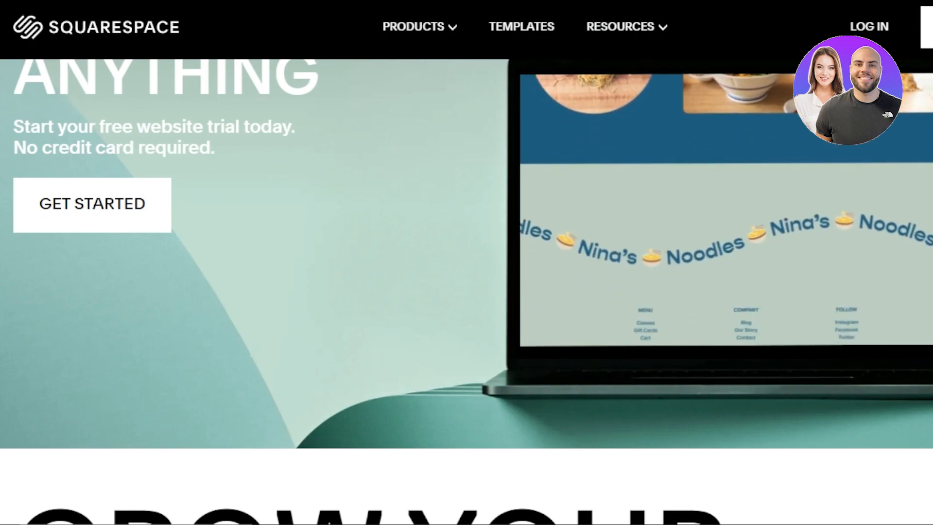
{"action": "scroll", "coordinate": [750, 35], "scroll_direction": "down", "scroll_amount": 5}
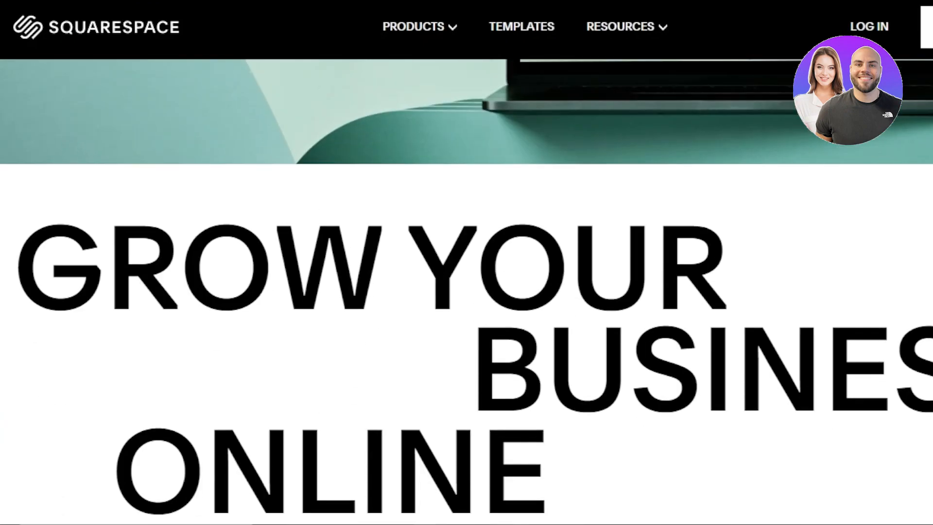
{"action": "scroll", "coordinate": [751, 35], "scroll_direction": "up", "scroll_amount": 8}
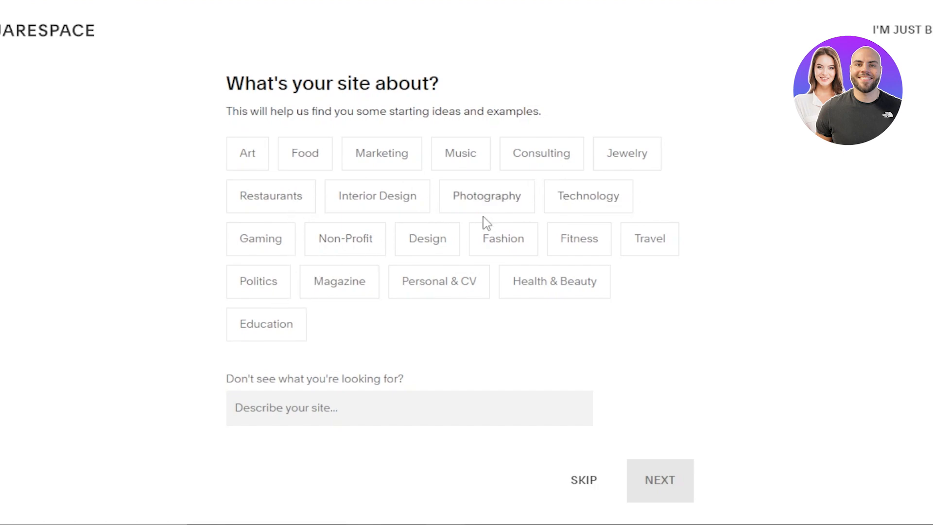
Pick Photography as the site topic and browse the best template matches
{"action": "left_click", "coordinate": [486, 196]}
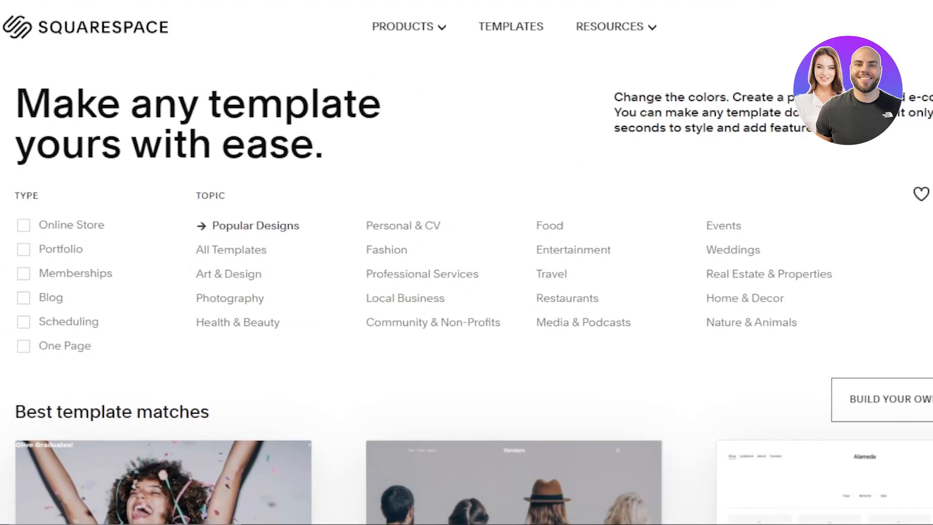
{"action": "scroll", "coordinate": [467, 263], "scroll_direction": "down", "scroll_amount": 10}
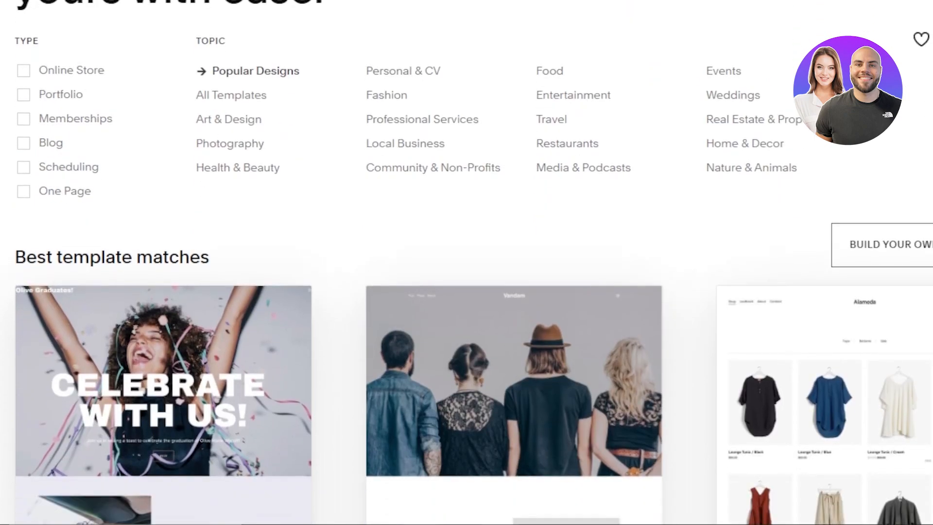
{"action": "scroll", "coordinate": [467, 292], "scroll_direction": "down", "scroll_amount": 15}
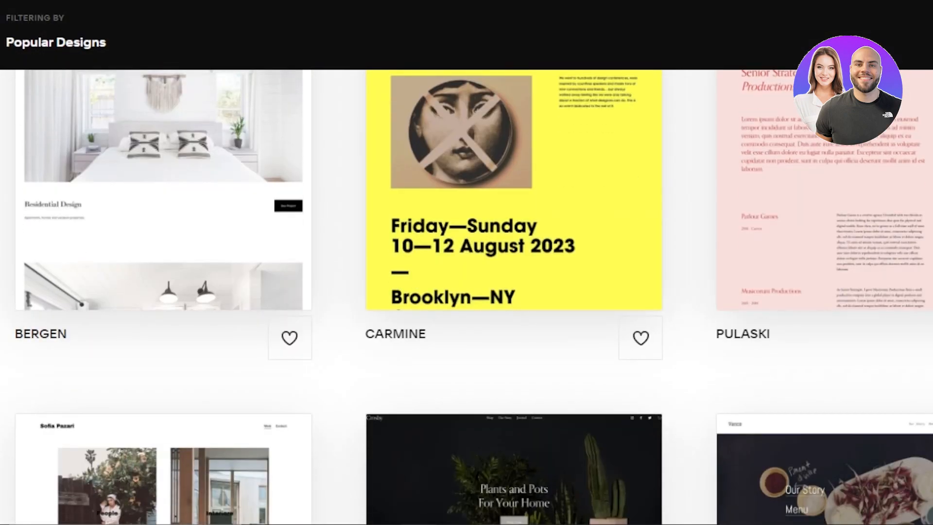
{"action": "scroll", "coordinate": [467, 262], "scroll_direction": "up", "scroll_amount": 8}
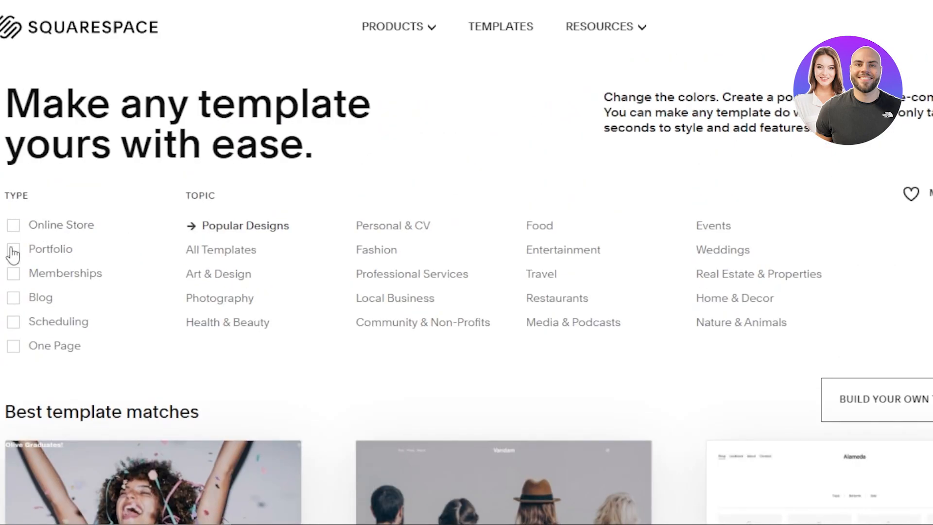
Filter the template gallery to the Portfolio type and Photography topic
{"action": "left_click", "coordinate": [104, 250]}
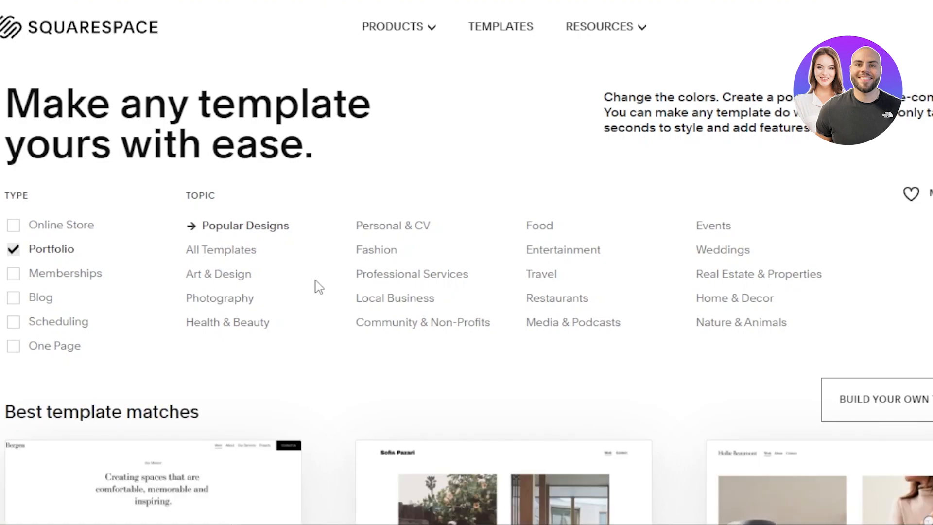
{"action": "left_click", "coordinate": [229, 305]}
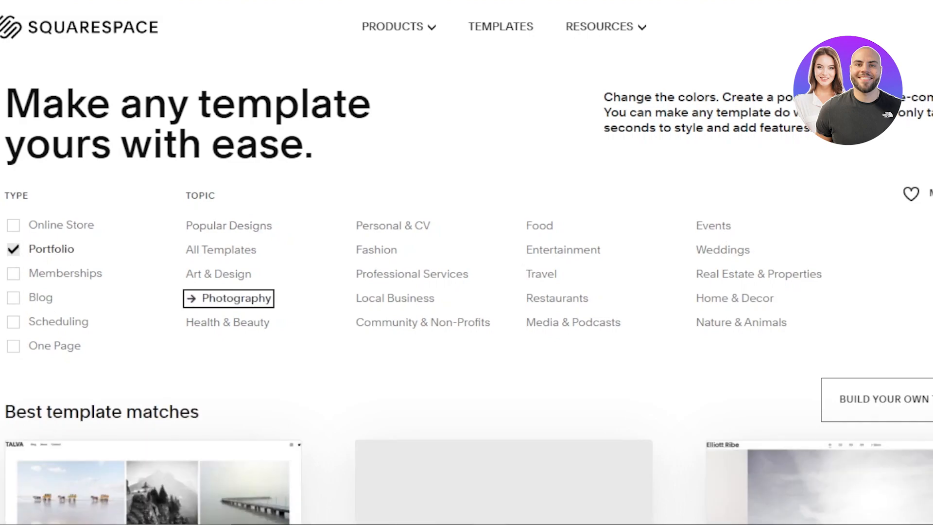
{"action": "scroll", "coordinate": [467, 263], "scroll_direction": "down", "scroll_amount": 9}
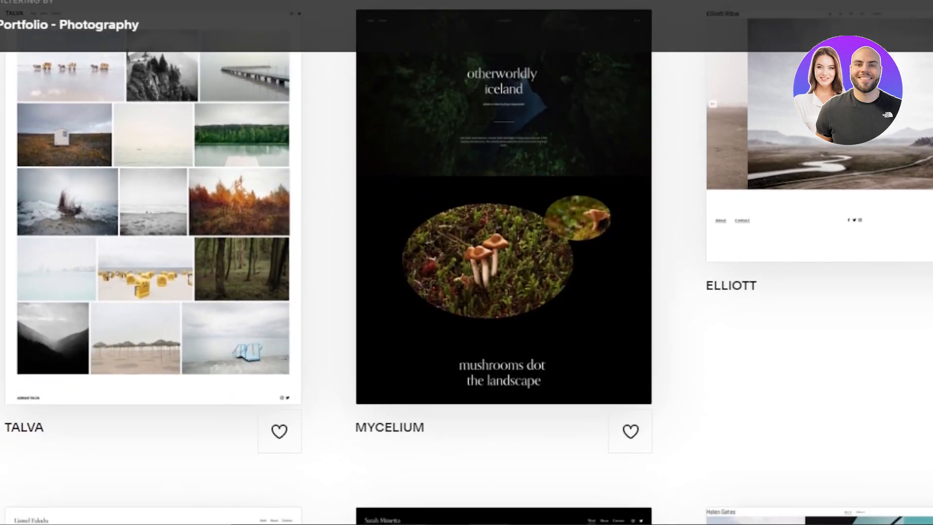
{"action": "scroll", "coordinate": [467, 262], "scroll_direction": "down", "scroll_amount": 12}
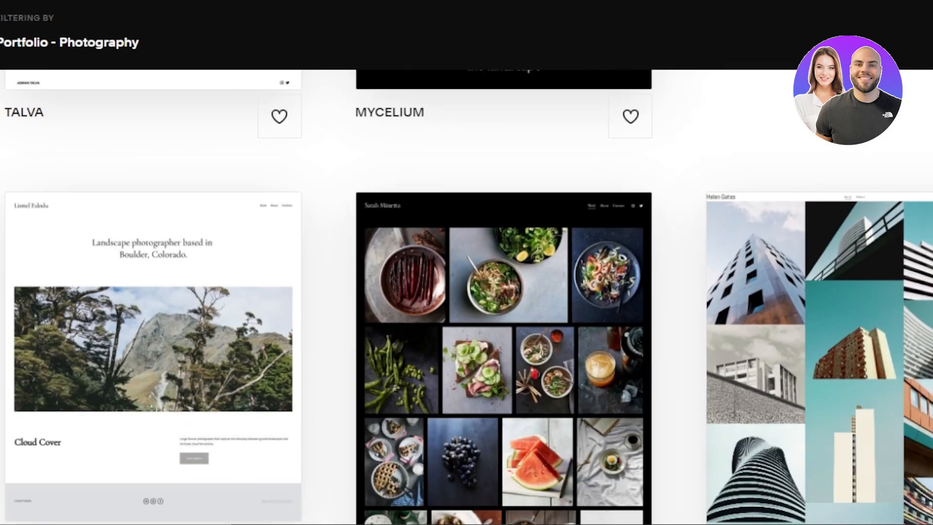
{"action": "scroll", "coordinate": [467, 263], "scroll_direction": "down", "scroll_amount": 6}
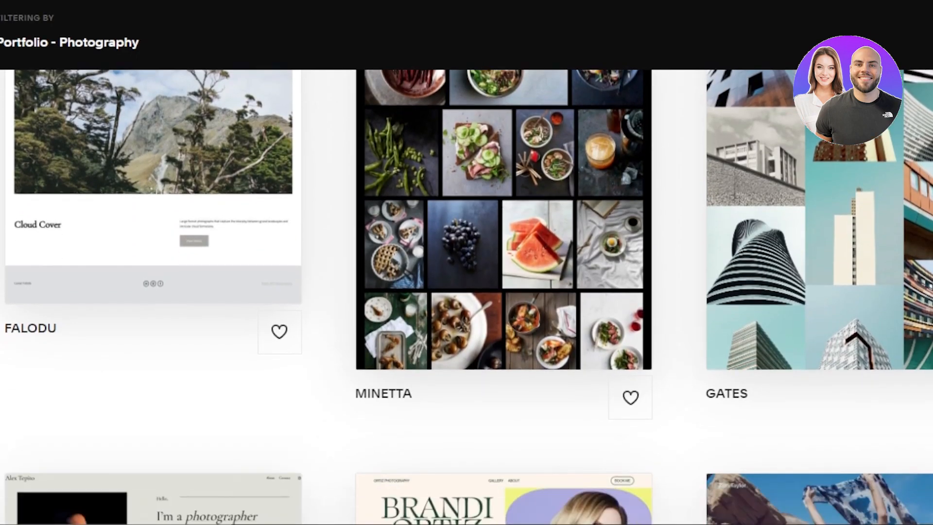
{"action": "scroll", "coordinate": [480, 260], "scroll_direction": "down", "scroll_amount": 5}
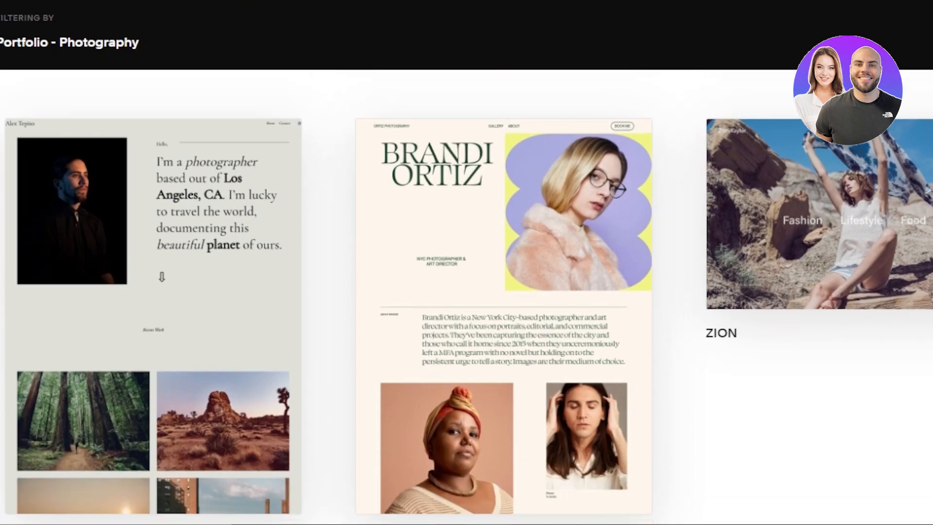
Start a new site from the Pazari template
{"action": "mouse_move", "coordinate": [467, 218]}
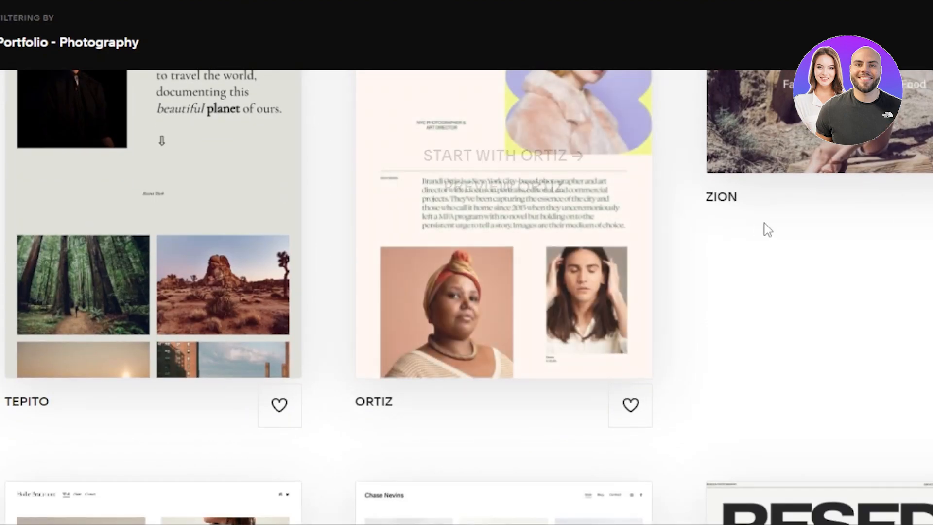
{"action": "scroll", "coordinate": [467, 262], "scroll_direction": "down", "scroll_amount": 10}
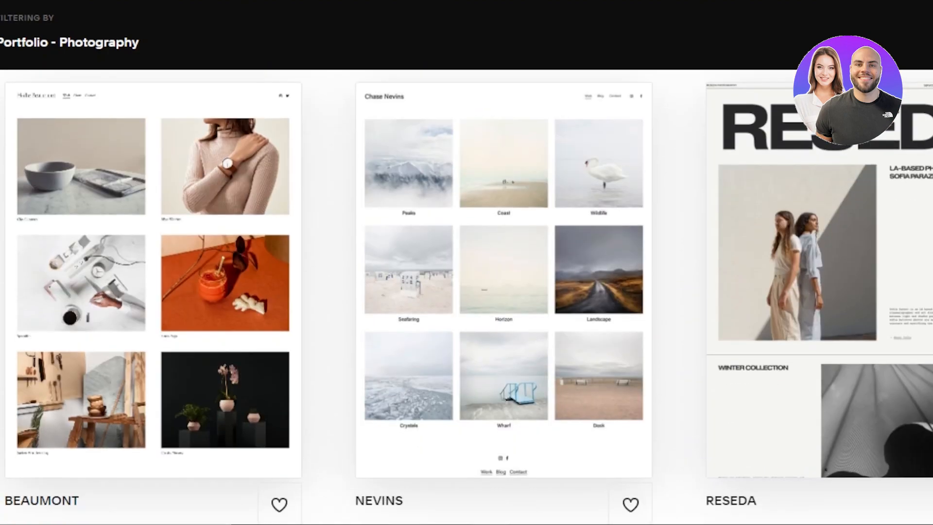
{"action": "scroll", "coordinate": [467, 296], "scroll_direction": "up", "scroll_amount": 7}
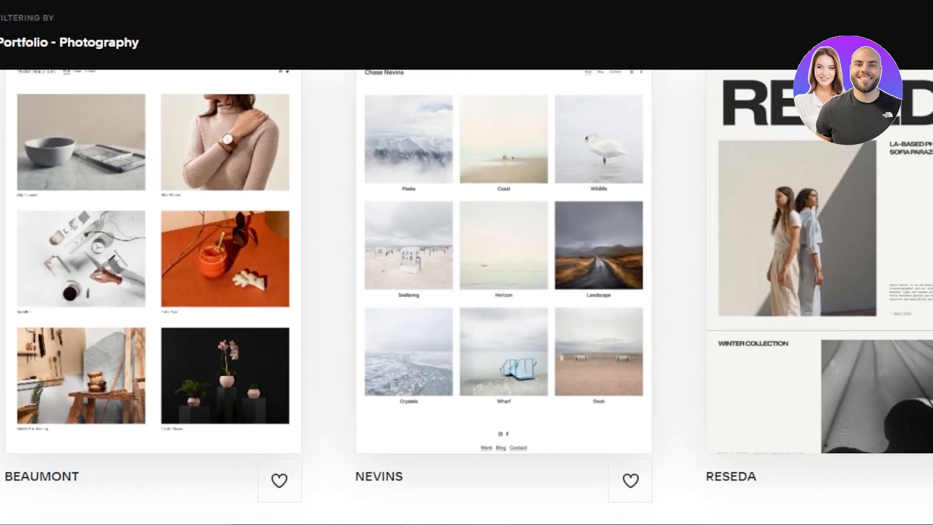
{"action": "scroll", "coordinate": [466, 296], "scroll_direction": "down", "scroll_amount": 12}
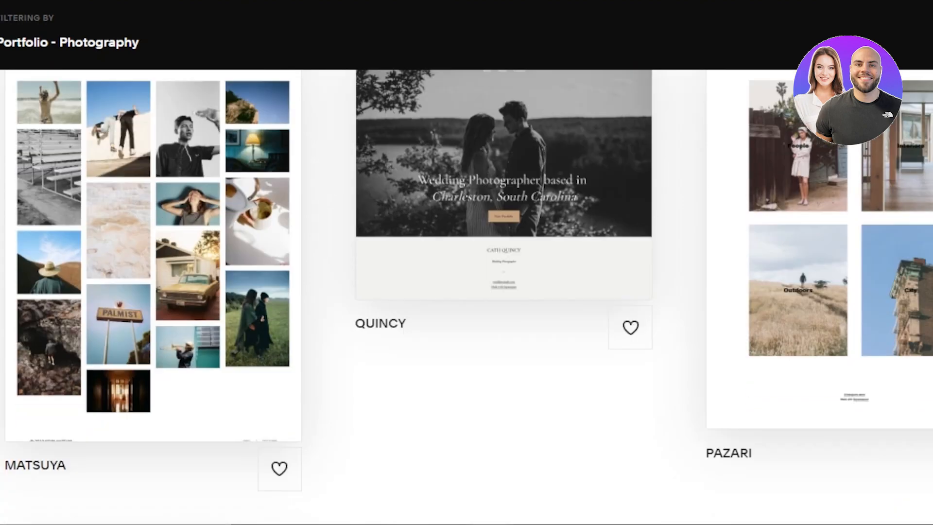
{"action": "mouse_move", "coordinate": [869, 217]}
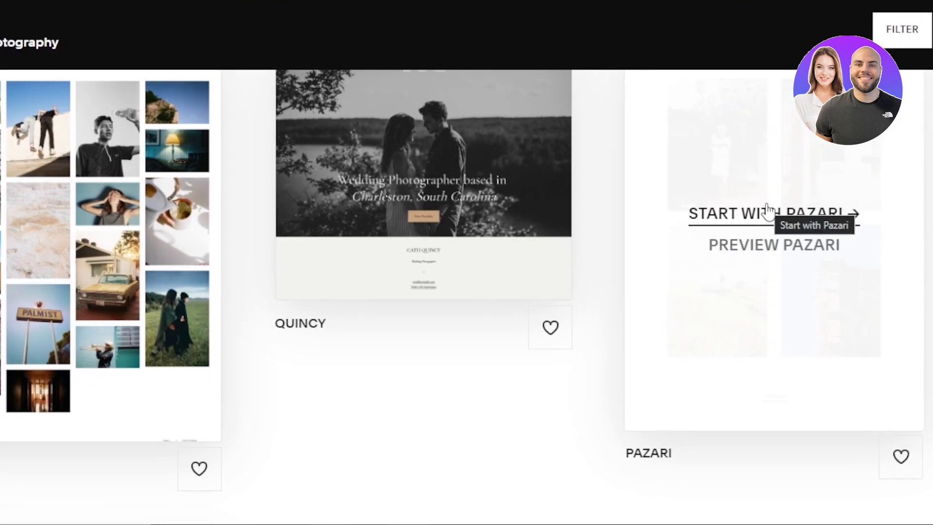
{"action": "left_click", "coordinate": [729, 225]}
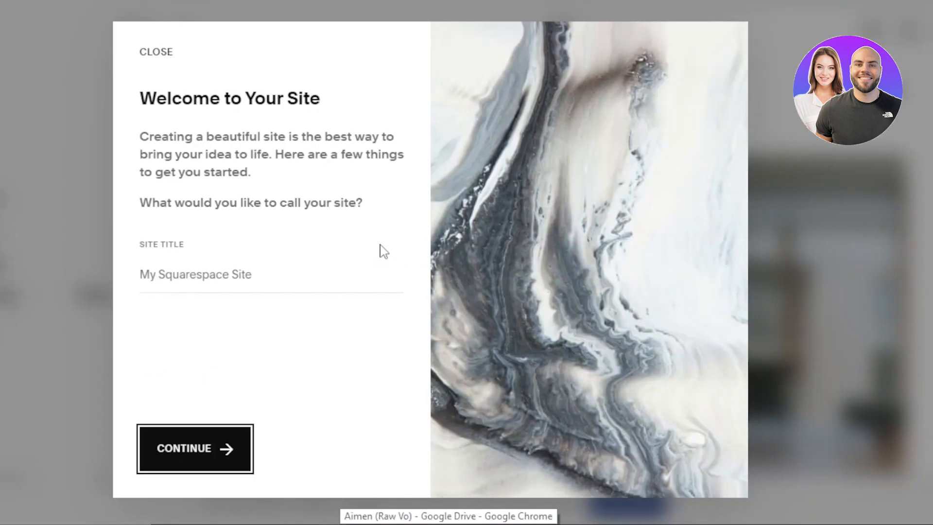
Enter 'test portfolio' as the site title and accept it
{"action": "left_click", "coordinate": [245, 269]}
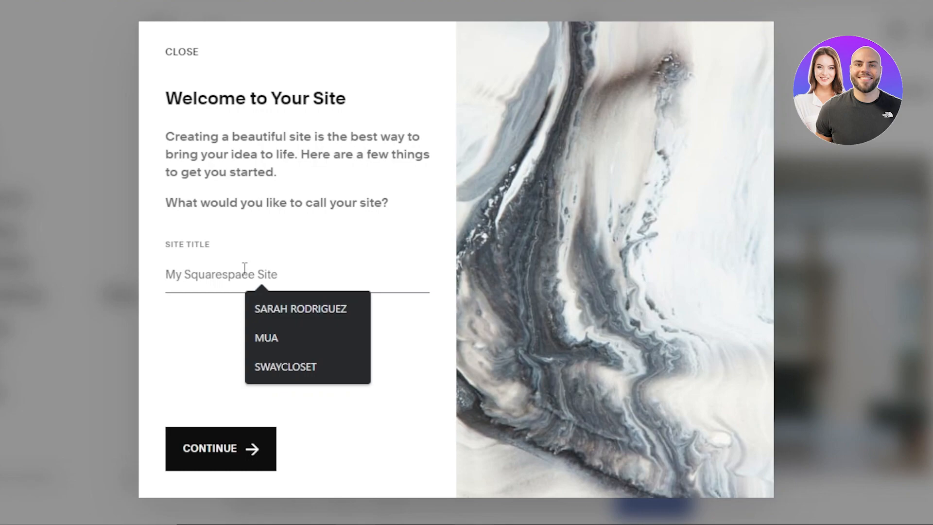
{"action": "type", "text": "test portfolio"}
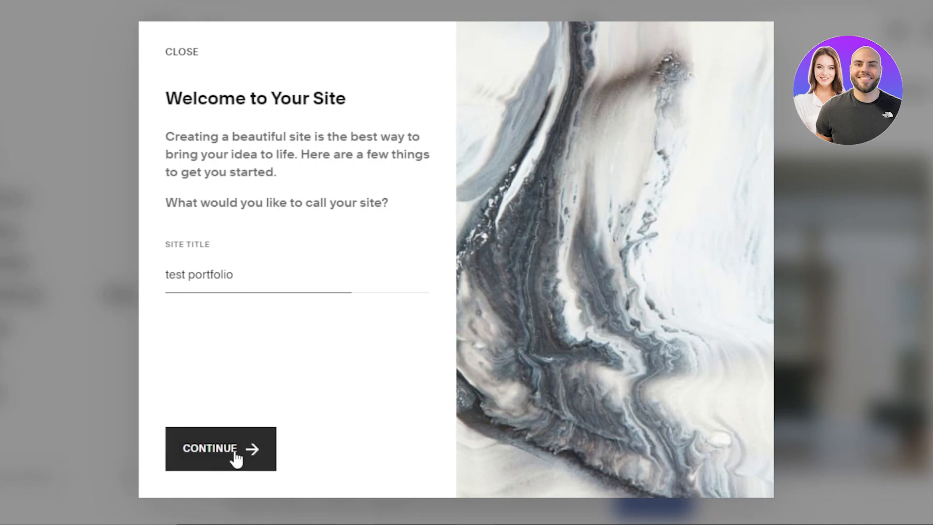
{"action": "left_click", "coordinate": [236, 457]}
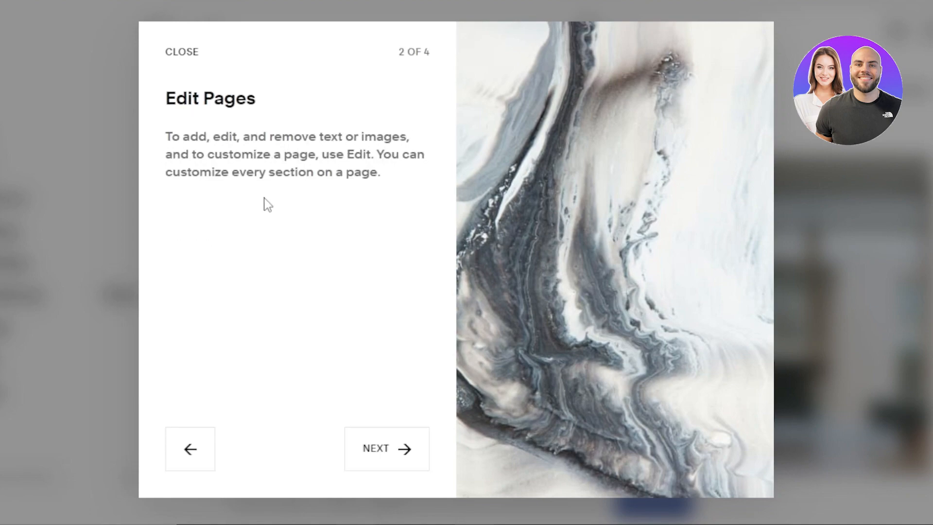
Go through the remaining tips on creating pages and styling, then close the walkthrough
{"action": "left_click", "coordinate": [390, 442]}
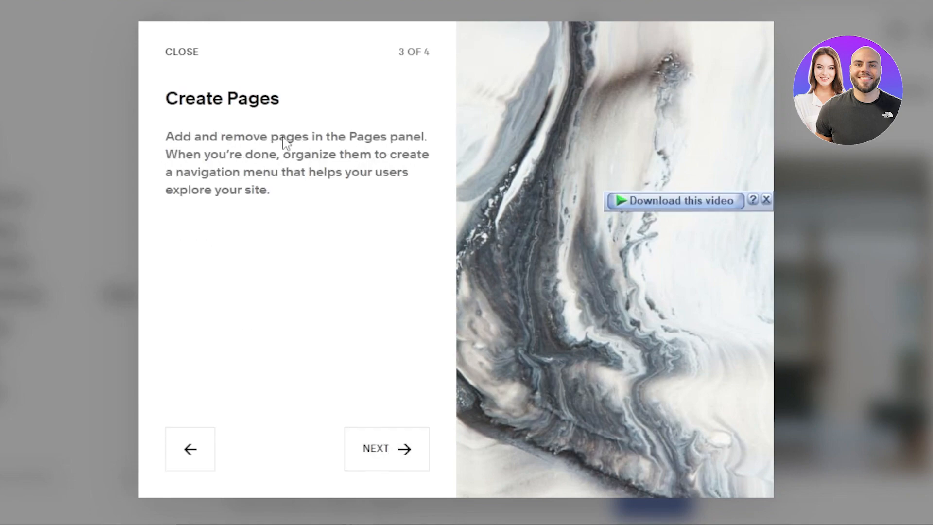
{"action": "left_click", "coordinate": [406, 466]}
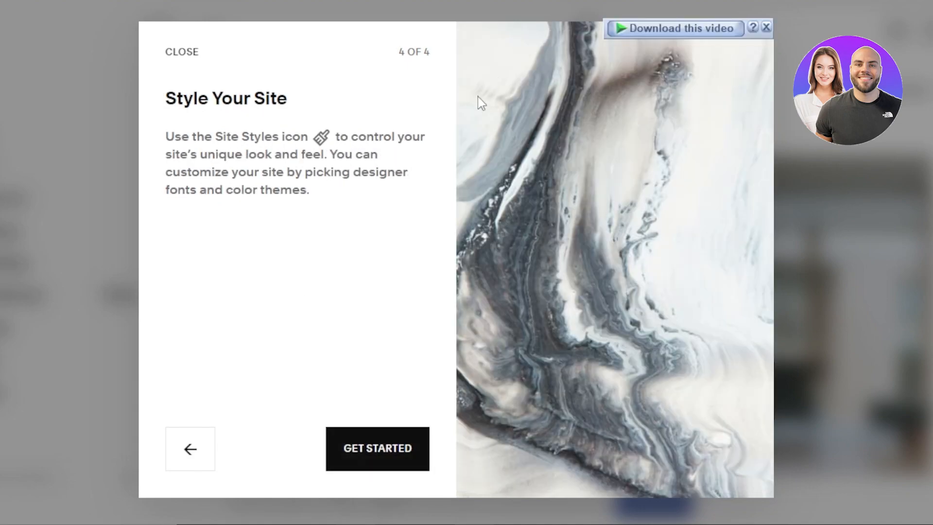
{"action": "left_click", "coordinate": [403, 462]}
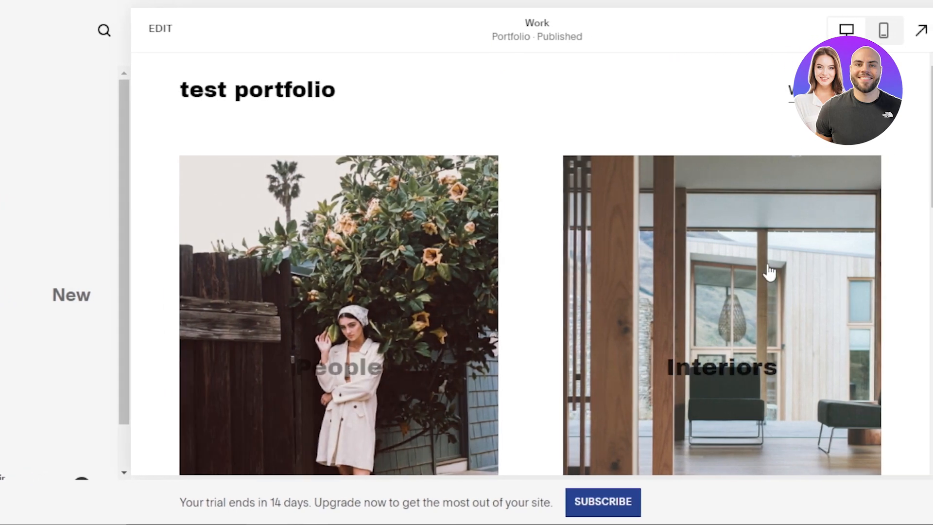
Review the People, Interiors, Outdoors and City tiles, then open the Work page in the editor
{"action": "scroll", "coordinate": [534, 262], "scroll_direction": "down", "scroll_amount": 6}
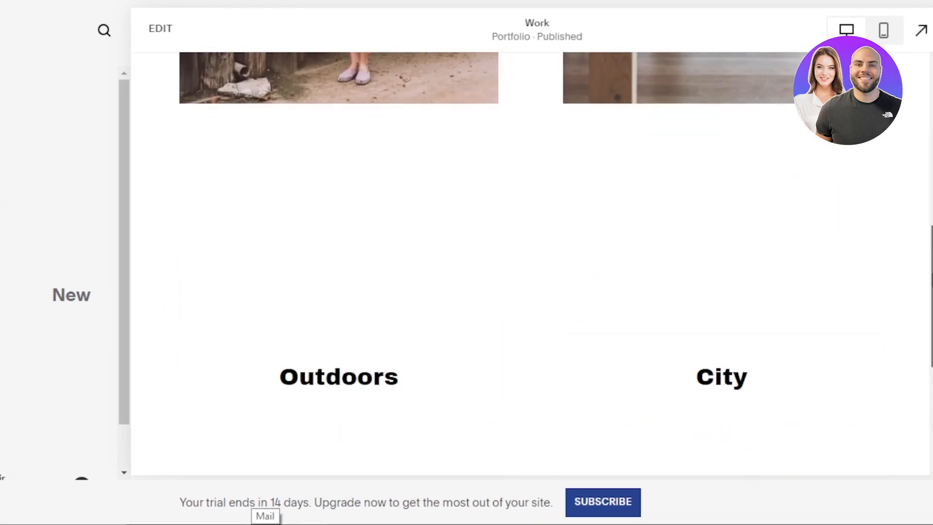
{"action": "scroll", "coordinate": [534, 262], "scroll_direction": "down", "scroll_amount": 4}
{"action": "scroll", "coordinate": [534, 263], "scroll_direction": "up", "scroll_amount": 10}
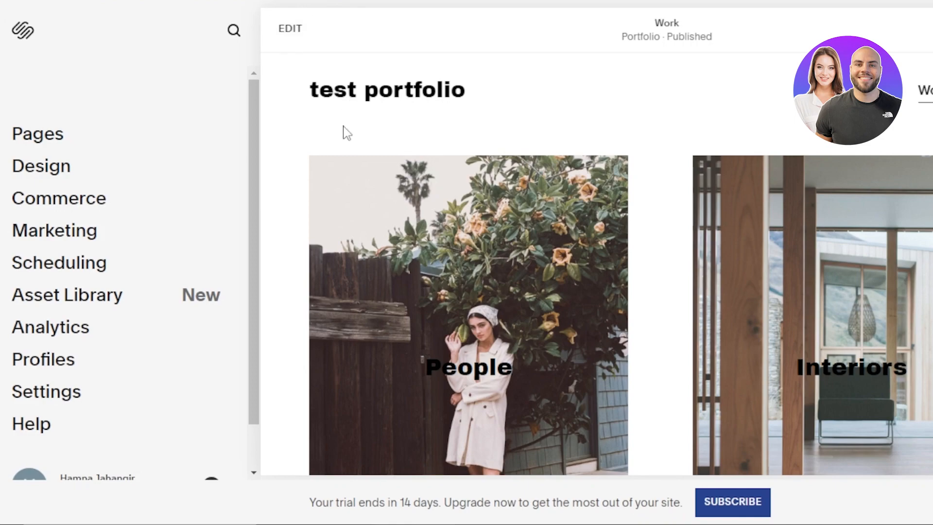
{"action": "left_click", "coordinate": [290, 29]}
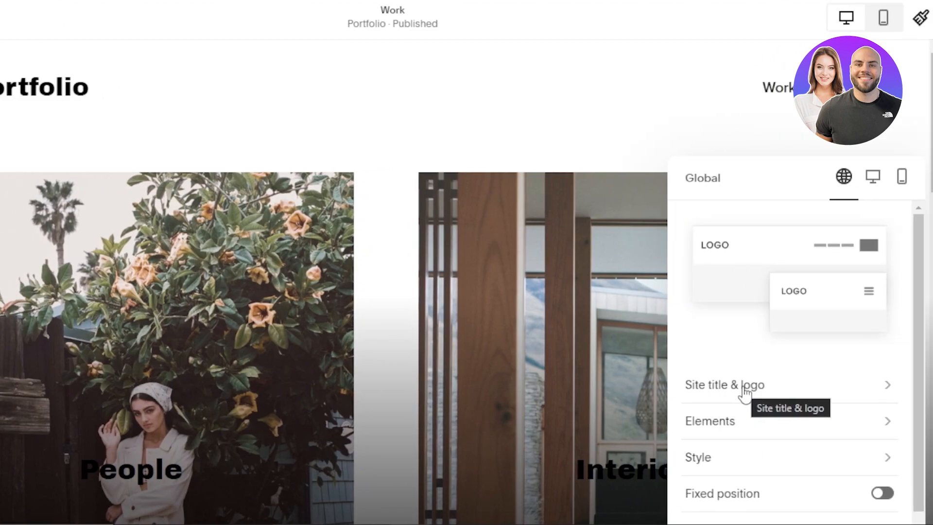
Replace the title's lowercase first letter with a capital T so it reads 'Test portfolio'
{"action": "left_click", "coordinate": [767, 389]}
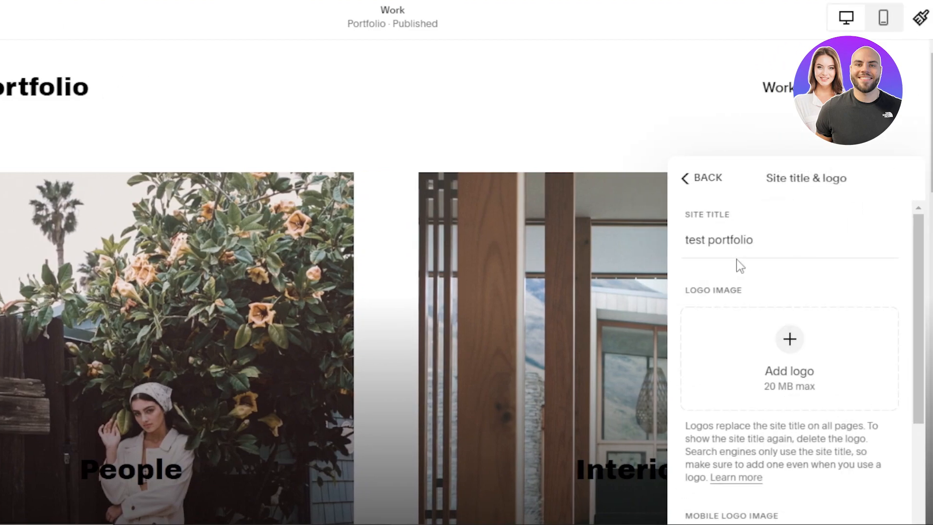
{"action": "left_click", "coordinate": [691, 242]}
{"action": "key", "text": "BackSpace"}
{"action": "type", "text": "T"}
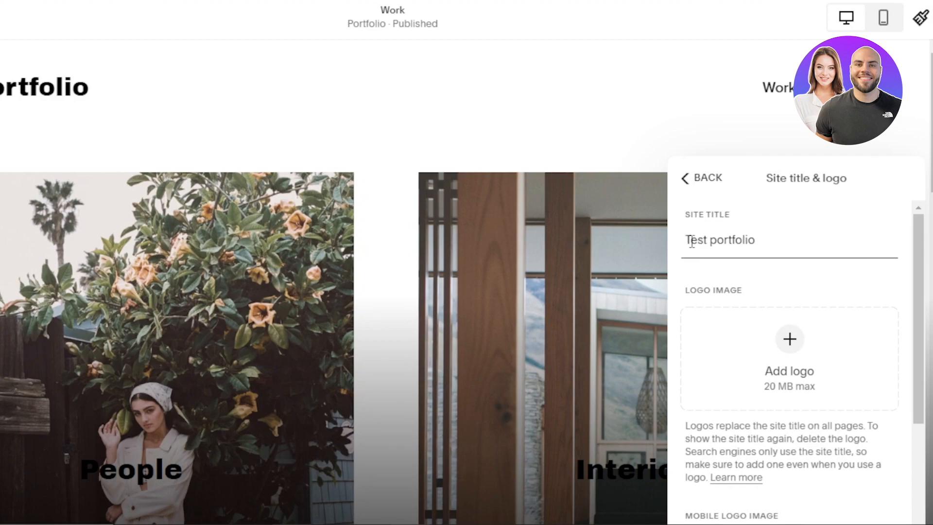
{"action": "left_click", "coordinate": [686, 189]}
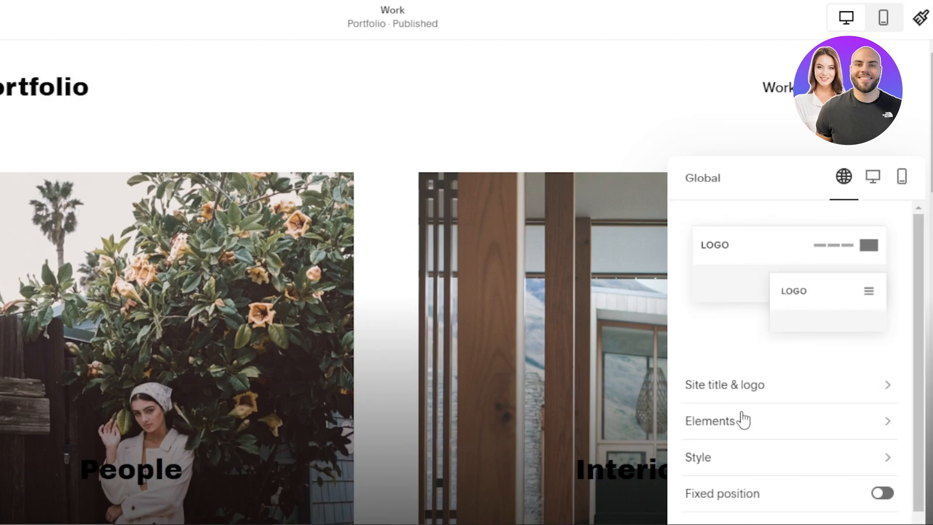
{"action": "left_click", "coordinate": [900, 146]}
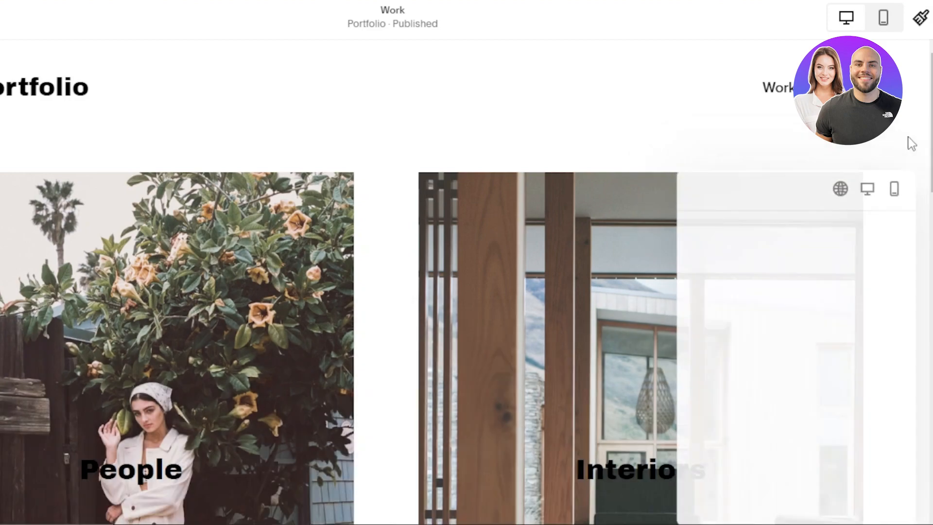
{"action": "scroll", "coordinate": [467, 281], "scroll_direction": "down", "scroll_amount": 5}
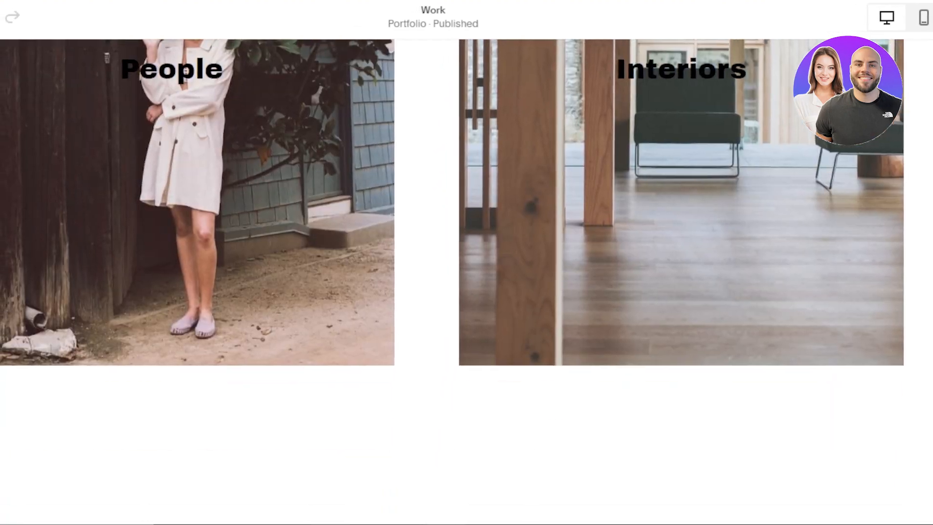
{"action": "scroll", "coordinate": [369, 224], "scroll_direction": "up", "scroll_amount": 5}
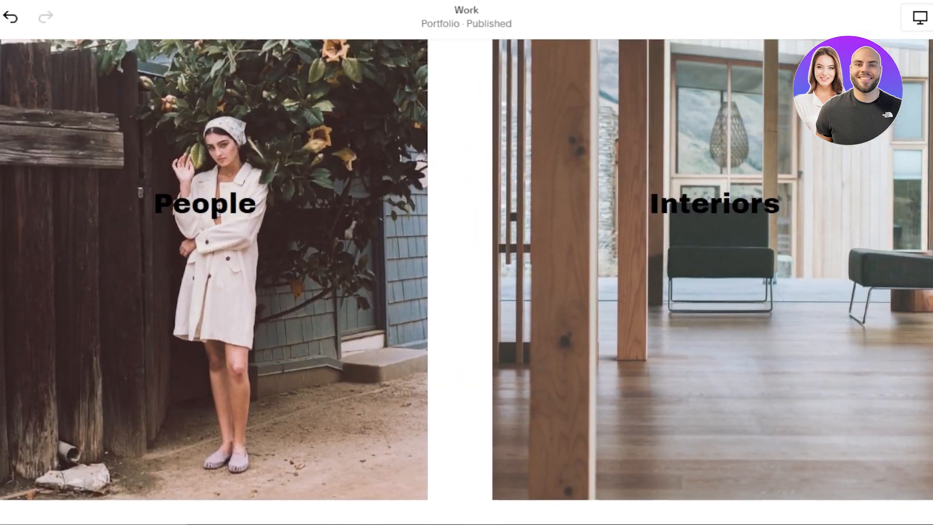
{"action": "scroll", "coordinate": [368, 224], "scroll_direction": "down", "scroll_amount": 2}
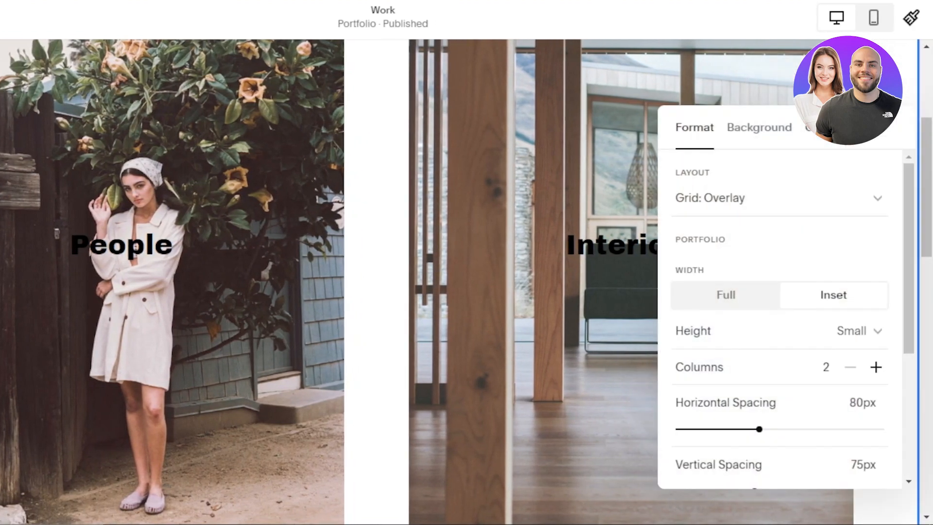
{"action": "left_click", "coordinate": [756, 146]}
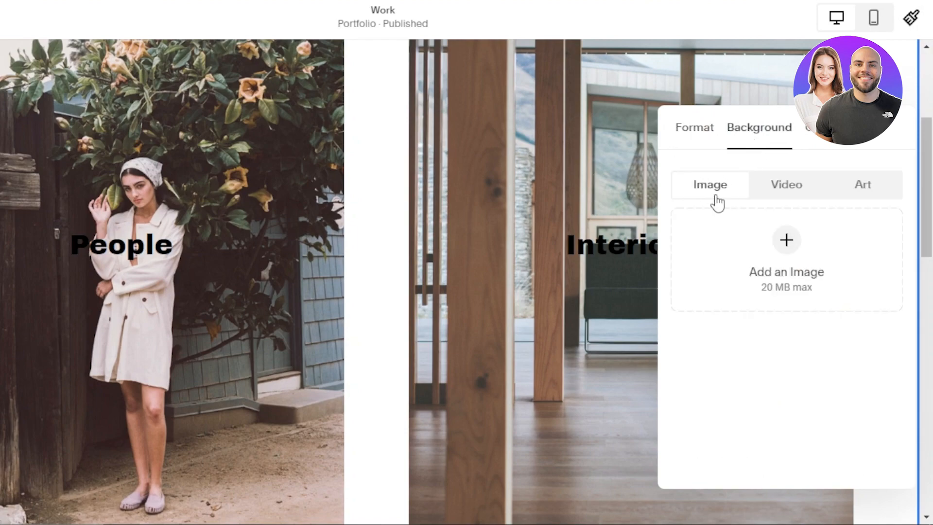
{"action": "left_click", "coordinate": [688, 137]}
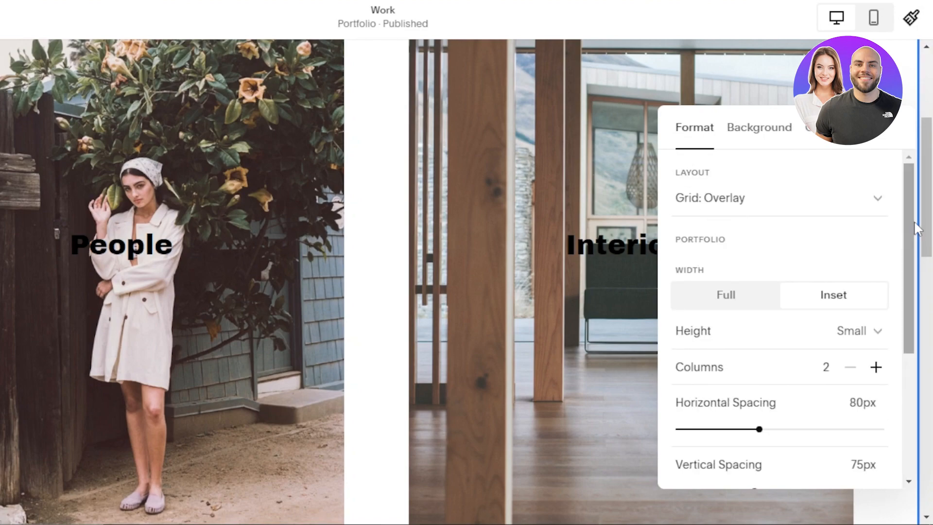
{"action": "scroll", "coordinate": [911, 296], "scroll_direction": "down", "scroll_amount": 3}
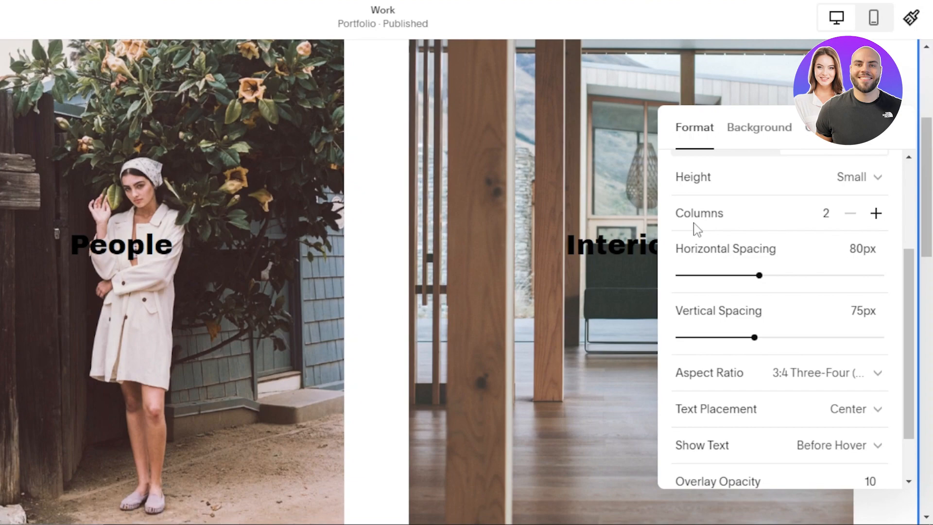
{"action": "left_click", "coordinate": [368, 165]}
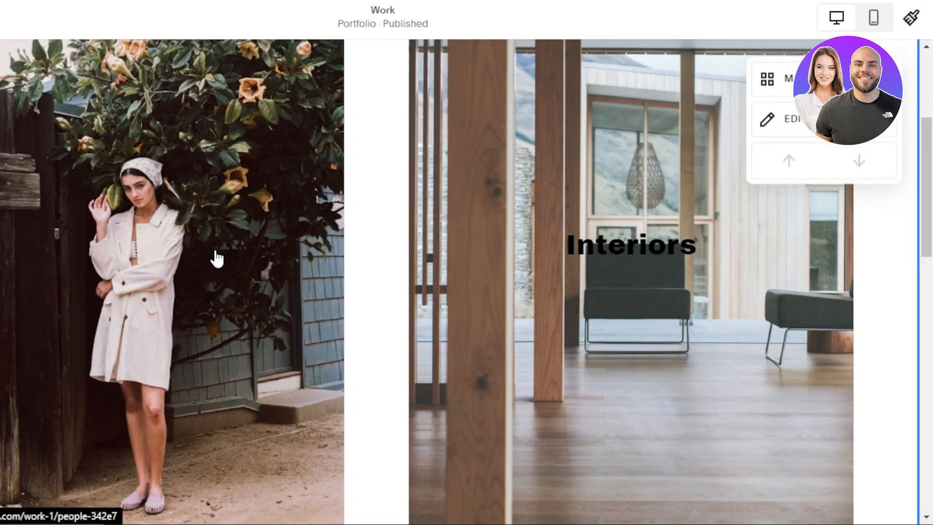
{"action": "scroll", "coordinate": [590, 194], "scroll_direction": "up", "scroll_amount": 4}
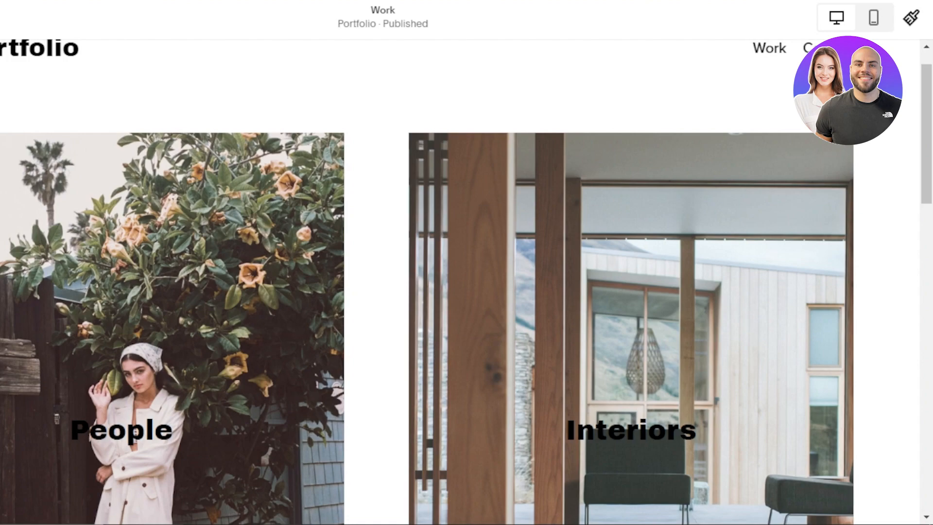
Save the site edits and view the Contact page
{"action": "key", "text": "ctrl+s"}
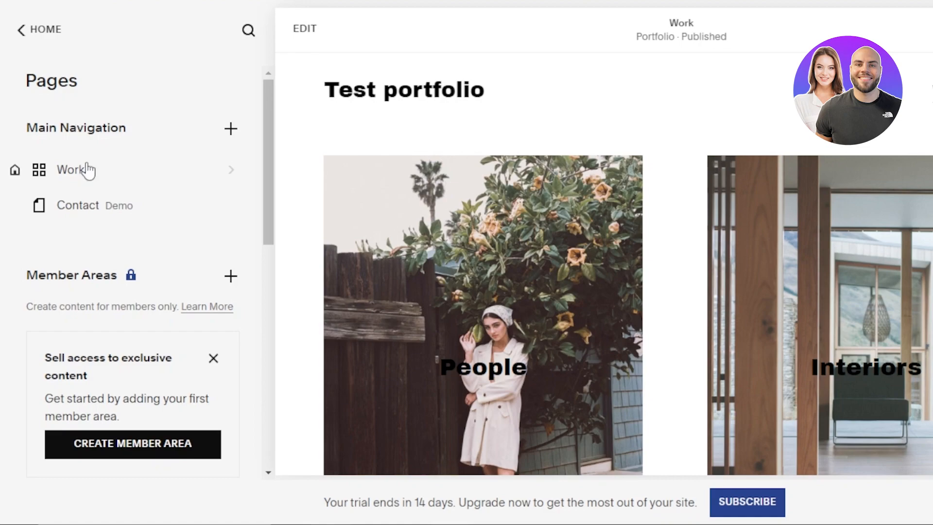
{"action": "left_click", "coordinate": [89, 211]}
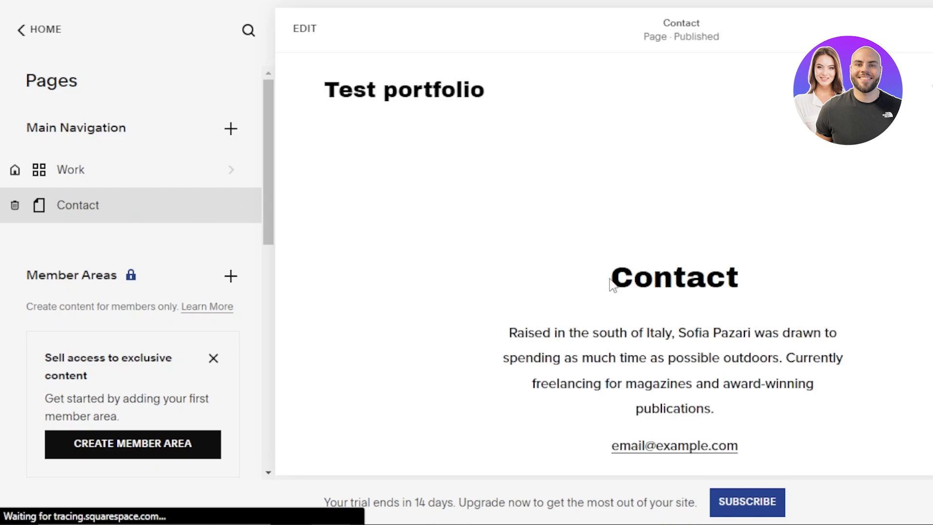
{"action": "left_click_drag", "start_coordinate": [930, 196], "coordinate": [928, 170]}
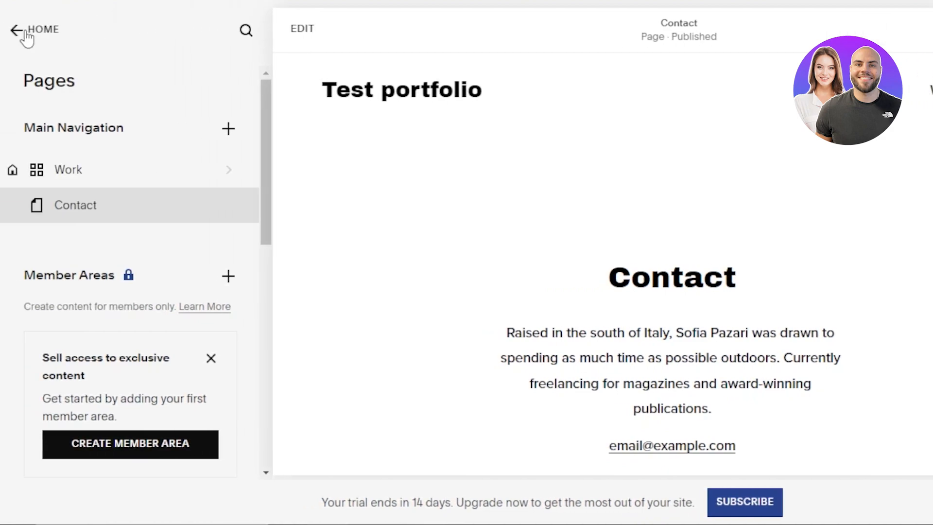
Bring up the add-page menu for Main Navigation in the Pages list
{"action": "left_click", "coordinate": [27, 33]}
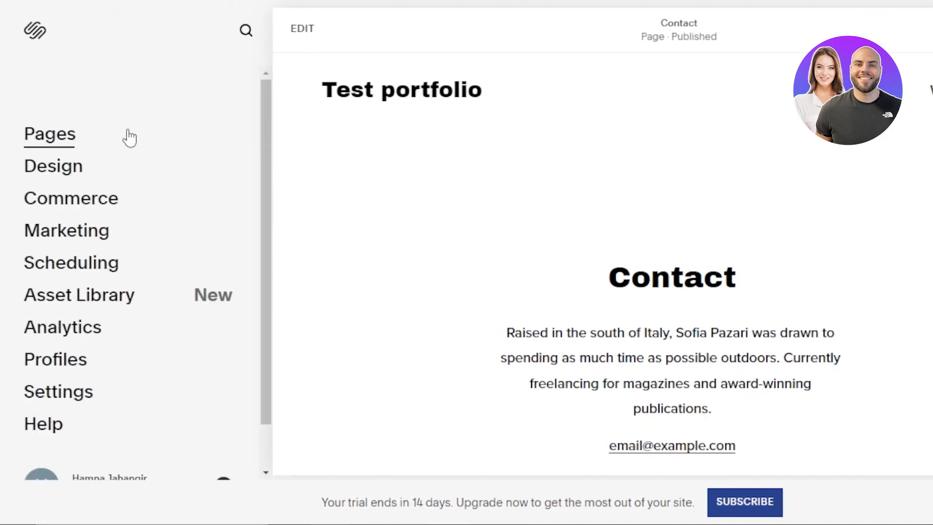
{"action": "left_click", "coordinate": [39, 136]}
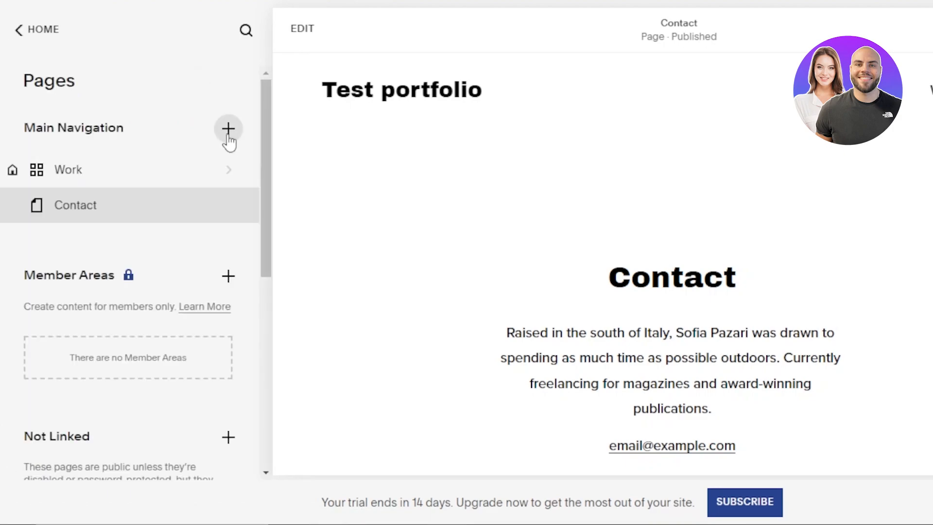
{"action": "left_click", "coordinate": [228, 130]}
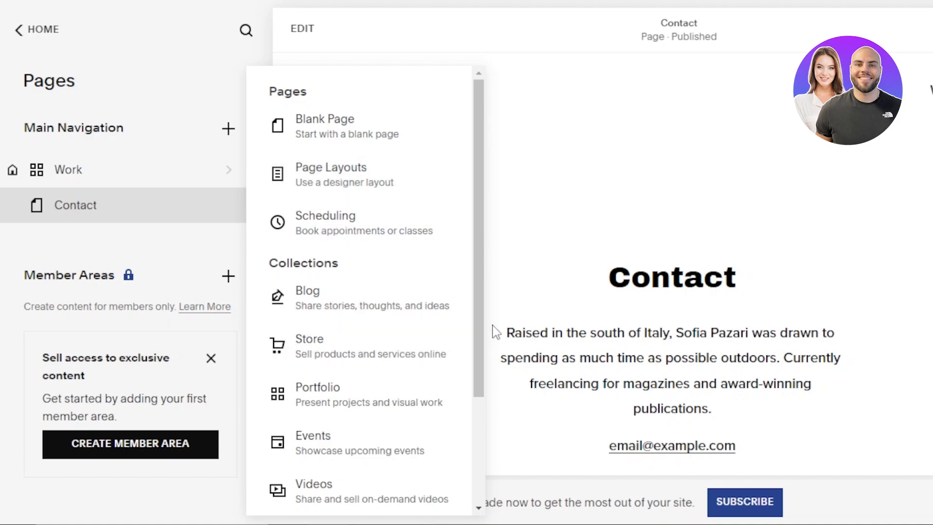
Browse the Add Portfolio layout previews and close them without adding a page
{"action": "left_click", "coordinate": [325, 403]}
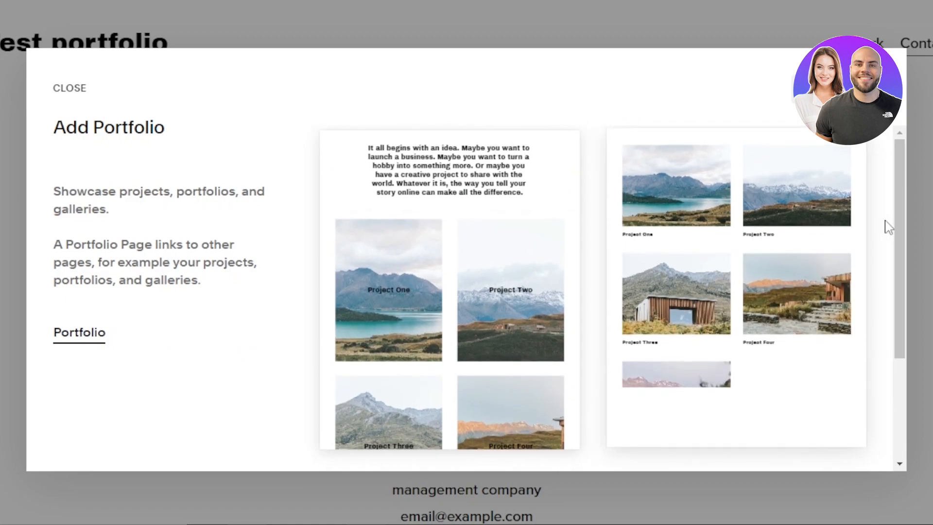
{"action": "left_click_drag", "start_coordinate": [896, 196], "coordinate": [894, 271]}
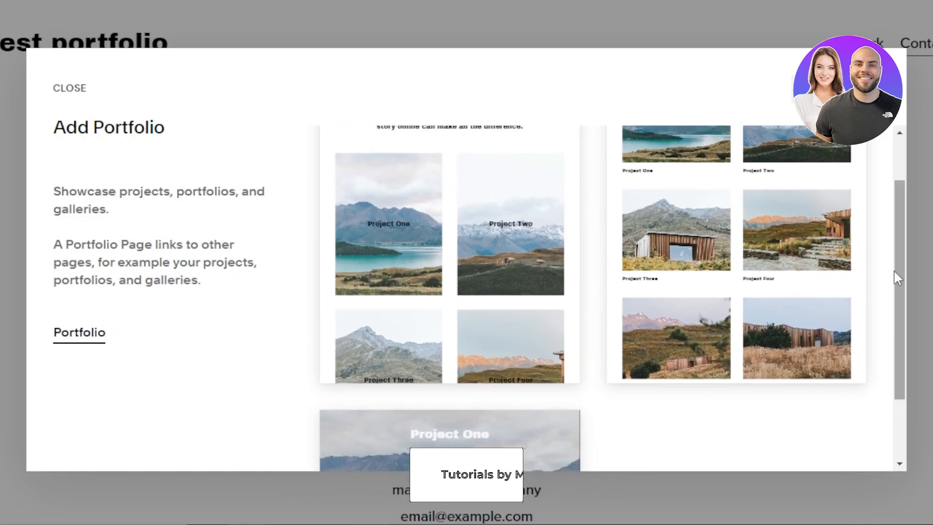
{"action": "scroll", "coordinate": [734, 200], "scroll_direction": "down", "scroll_amount": 2}
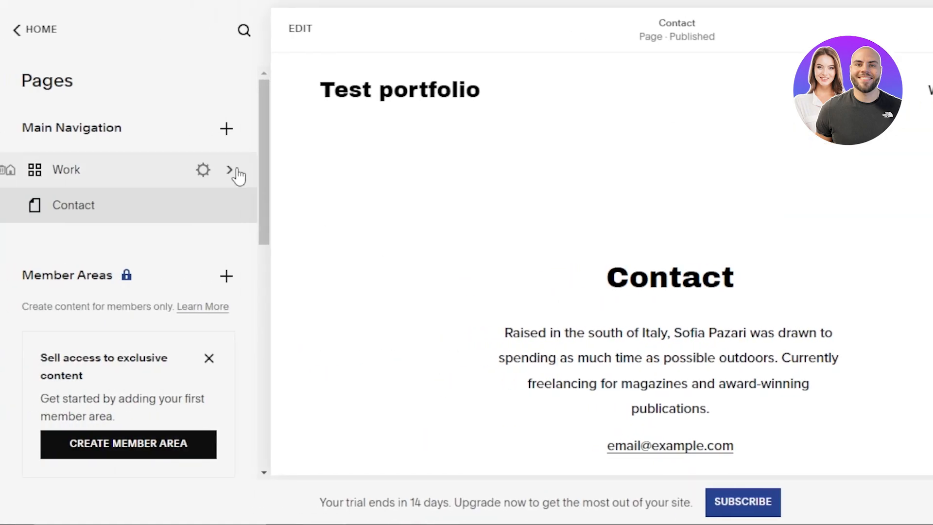
Stop at the Design menu, then open the Contact page in the editor and select its intro text
{"action": "left_click", "coordinate": [15, 30]}
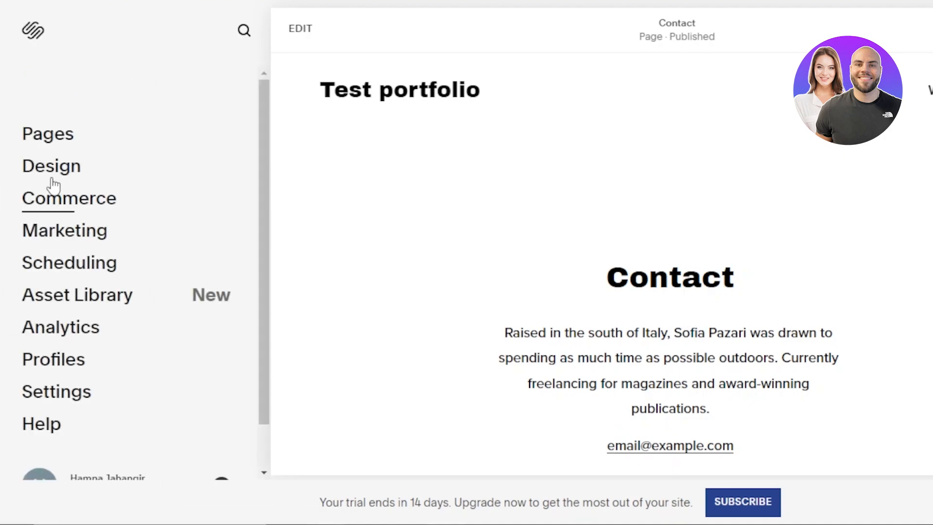
{"action": "left_click", "coordinate": [51, 167]}
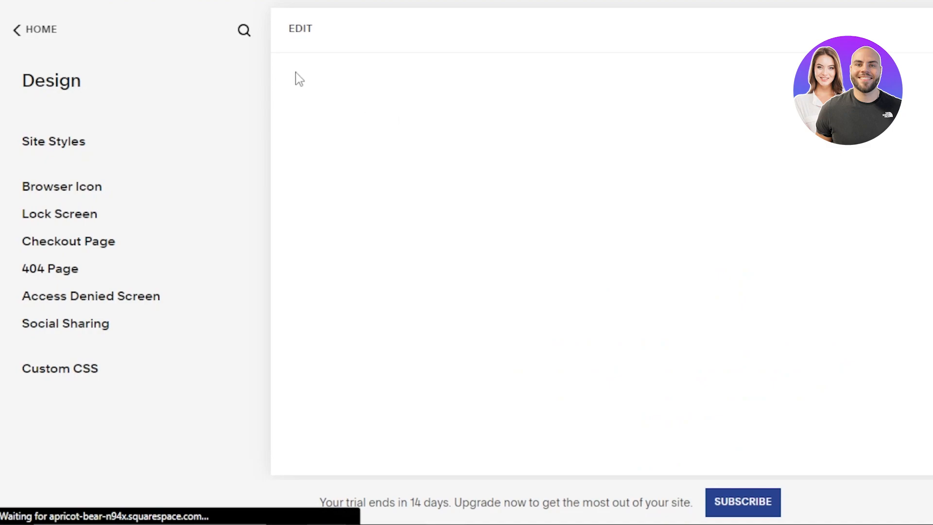
{"action": "left_click", "coordinate": [290, 39]}
{"action": "left_click_drag", "start_coordinate": [722, 249], "coordinate": [603, 467]}
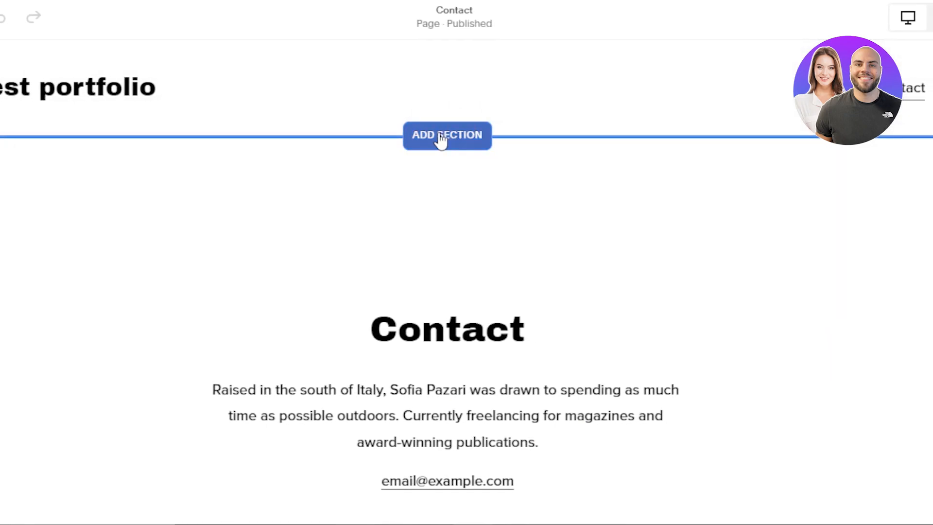
Insert the Contact-category template with a CONTACT heading, enquiry form and mountain photo
{"action": "left_click", "coordinate": [441, 137]}
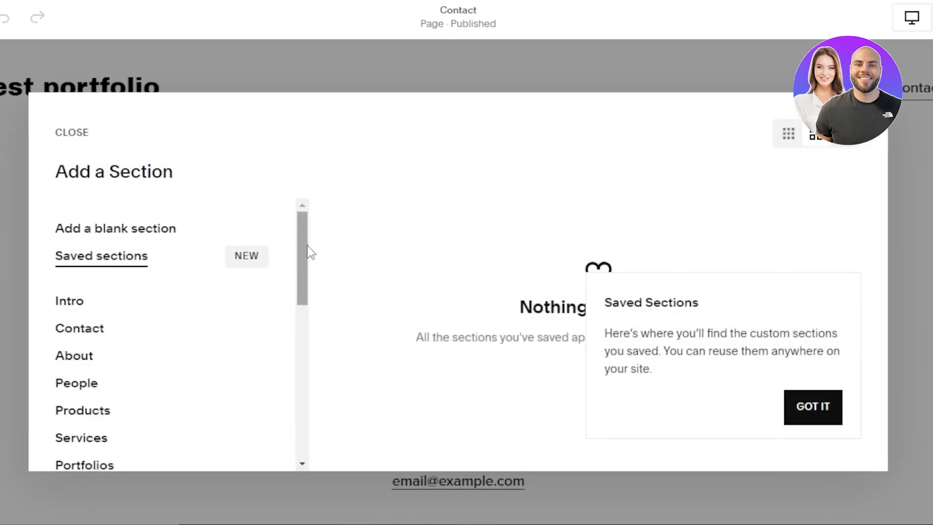
{"action": "left_click_drag", "start_coordinate": [316, 245], "coordinate": [322, 180]}
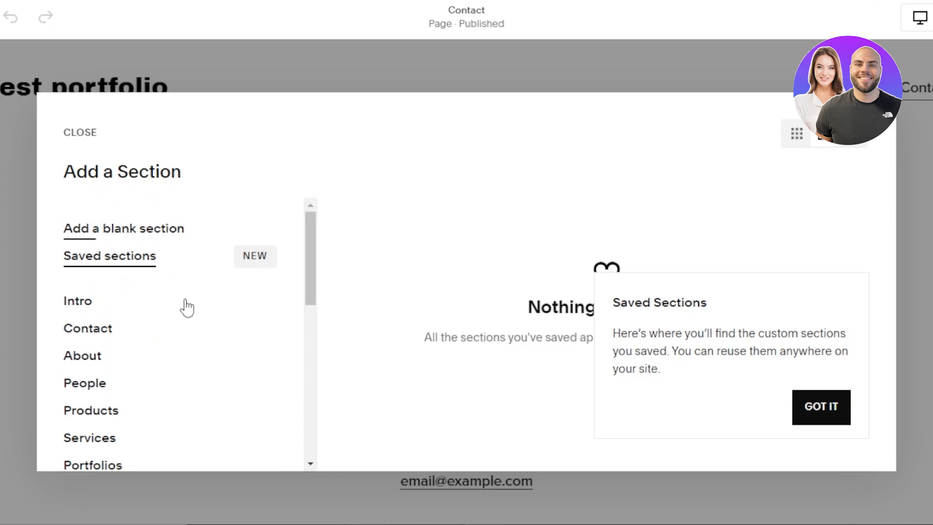
{"action": "left_click", "coordinate": [112, 330]}
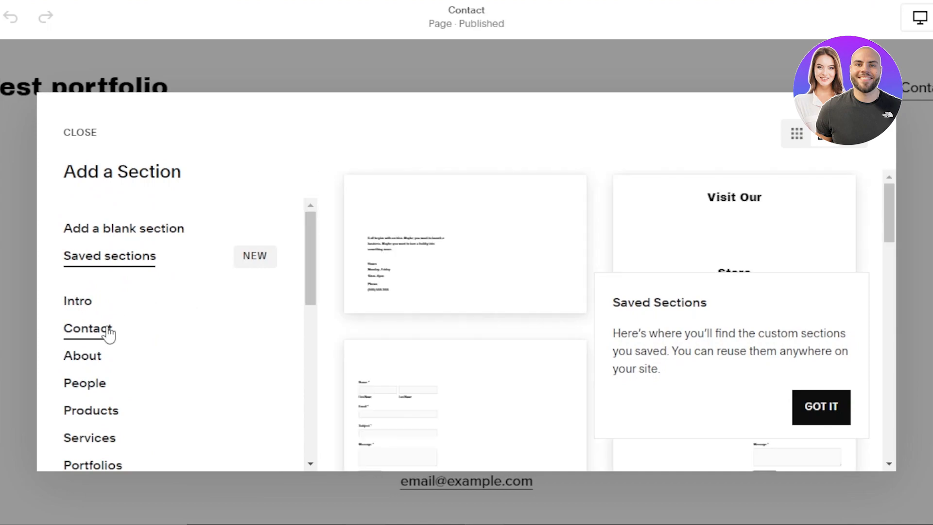
{"action": "left_click_drag", "start_coordinate": [889, 217], "coordinate": [889, 247]}
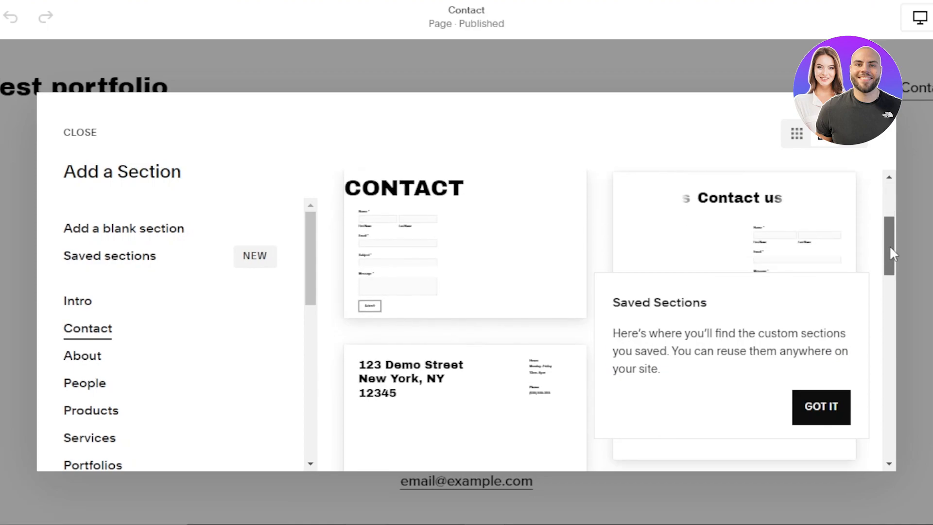
{"action": "left_click", "coordinate": [414, 288]}
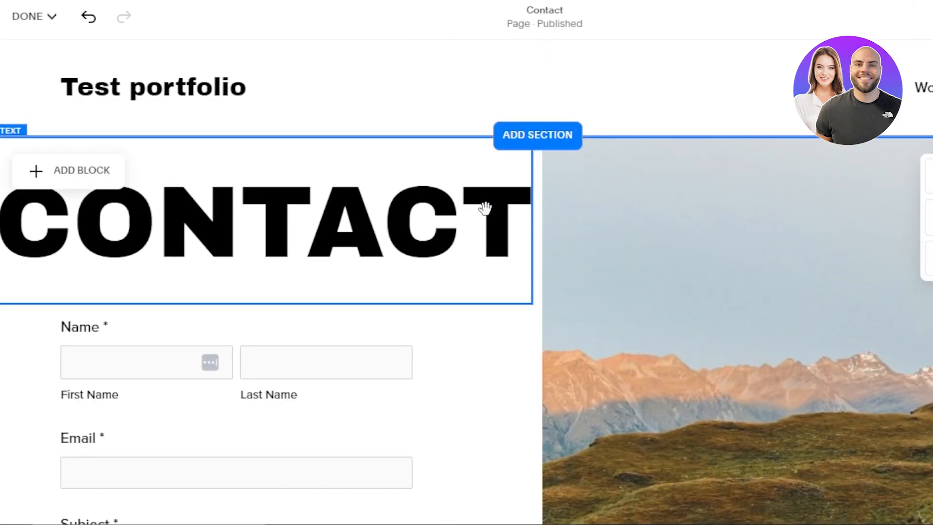
Shrink the CONTACT heading block and move it to the centre of the form's column
{"action": "left_click", "coordinate": [413, 202]}
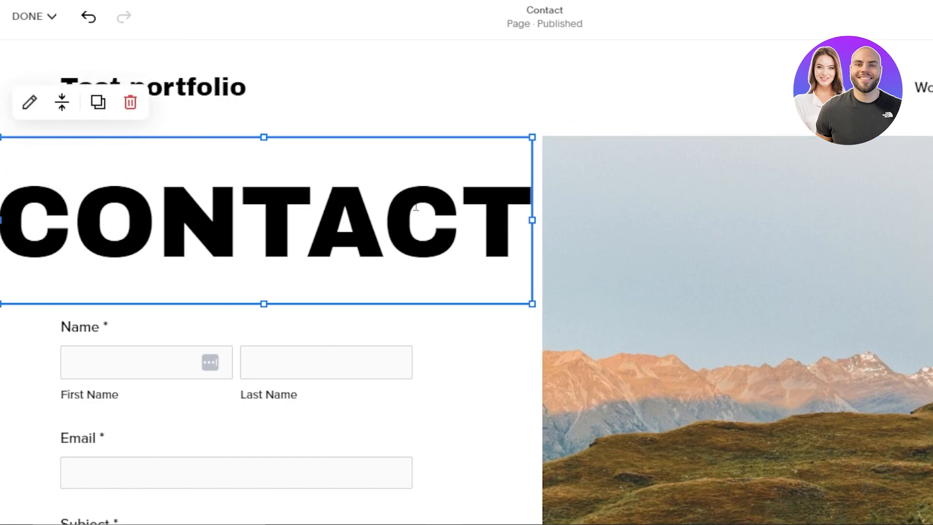
{"action": "left_click", "coordinate": [22, 113]}
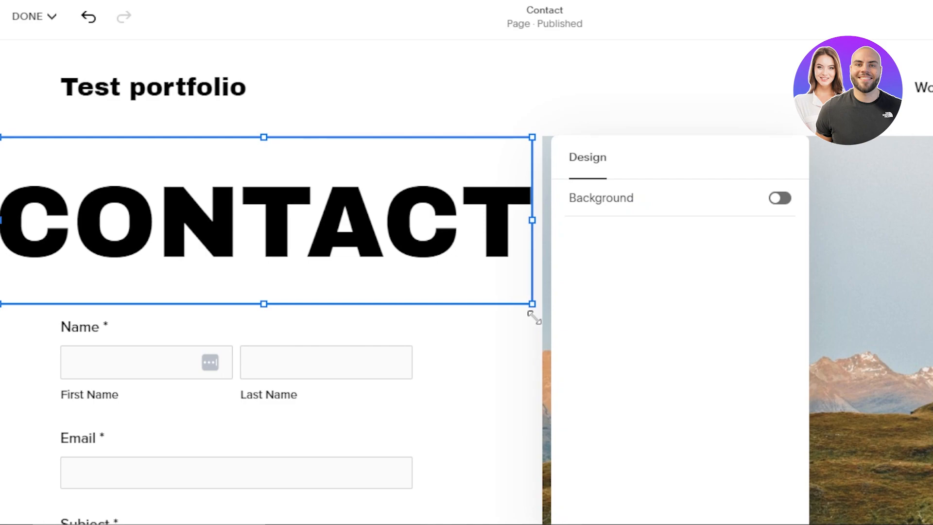
{"action": "left_click_drag", "start_coordinate": [531, 304], "coordinate": [331, 215]}
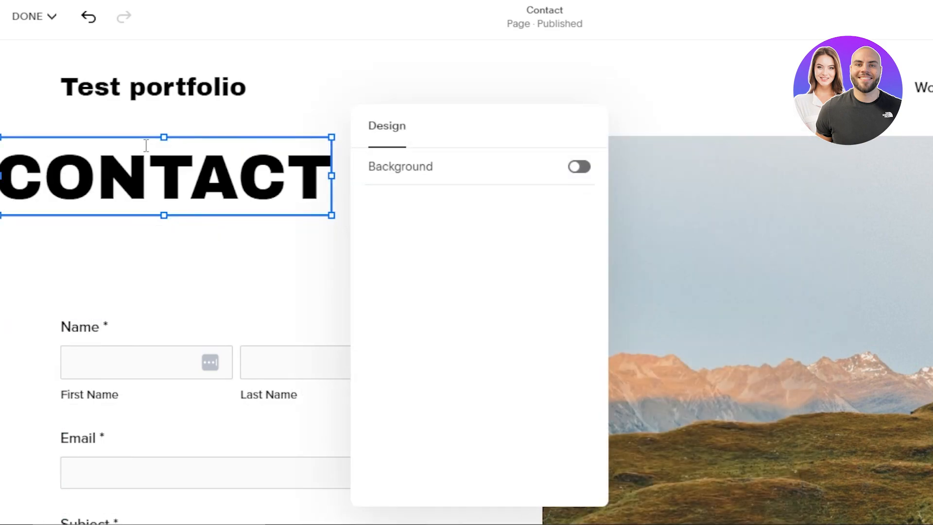
{"action": "left_click_drag", "start_coordinate": [287, 183], "coordinate": [340, 170]}
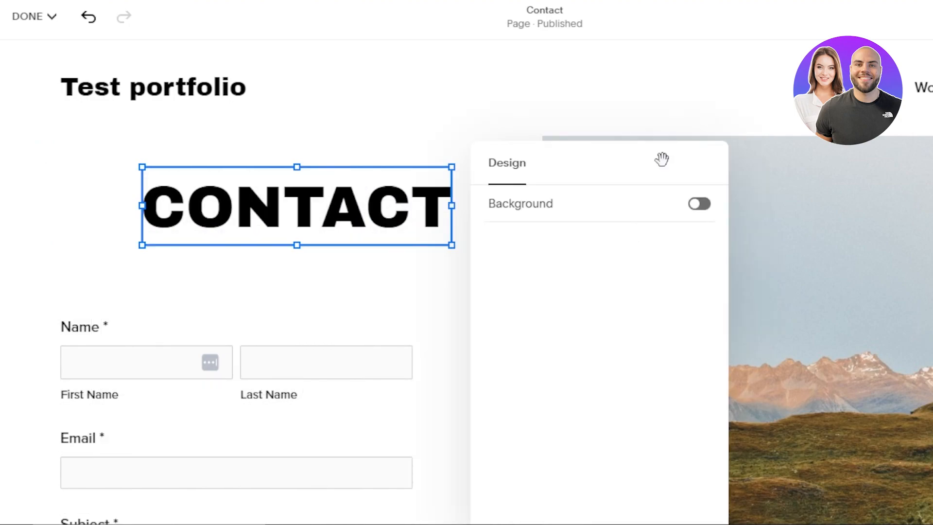
{"action": "left_click", "coordinate": [678, 96]}
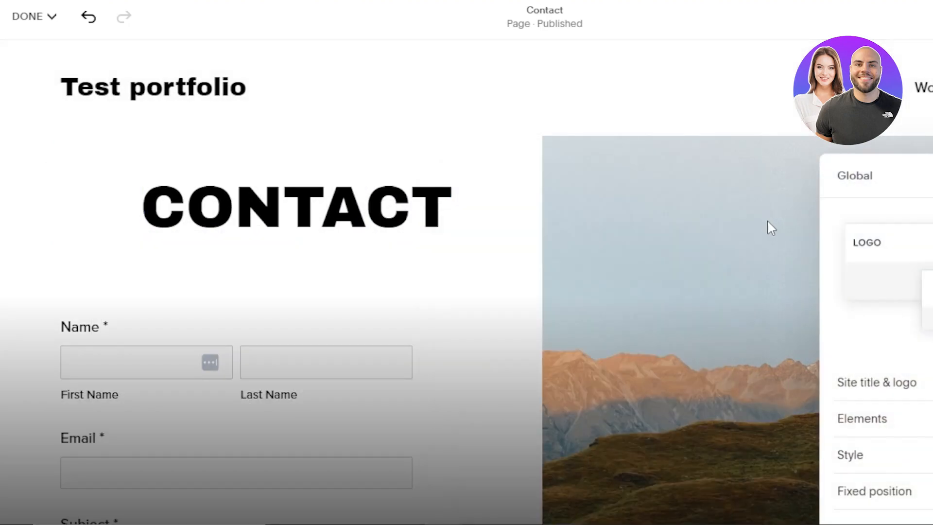
{"action": "left_click", "coordinate": [535, 229]}
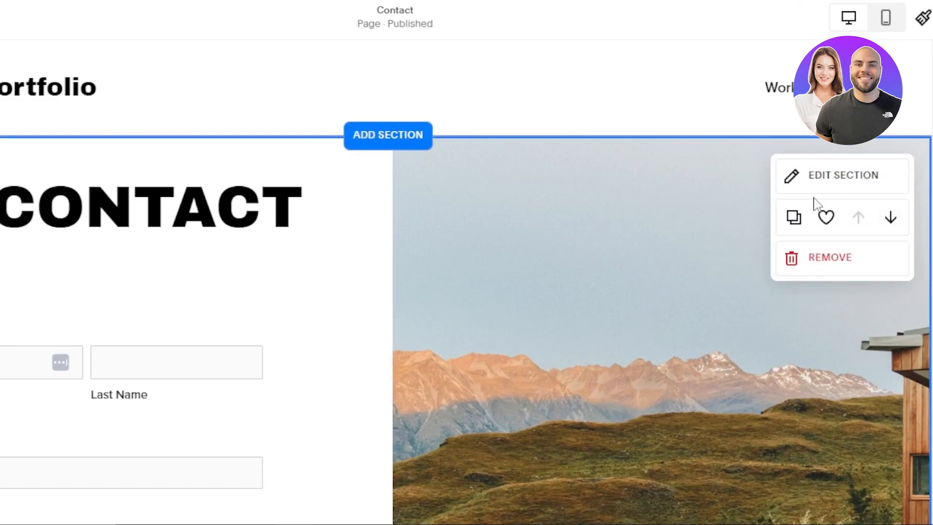
{"action": "scroll", "coordinate": [922, 108], "scroll_direction": "down", "scroll_amount": 10}
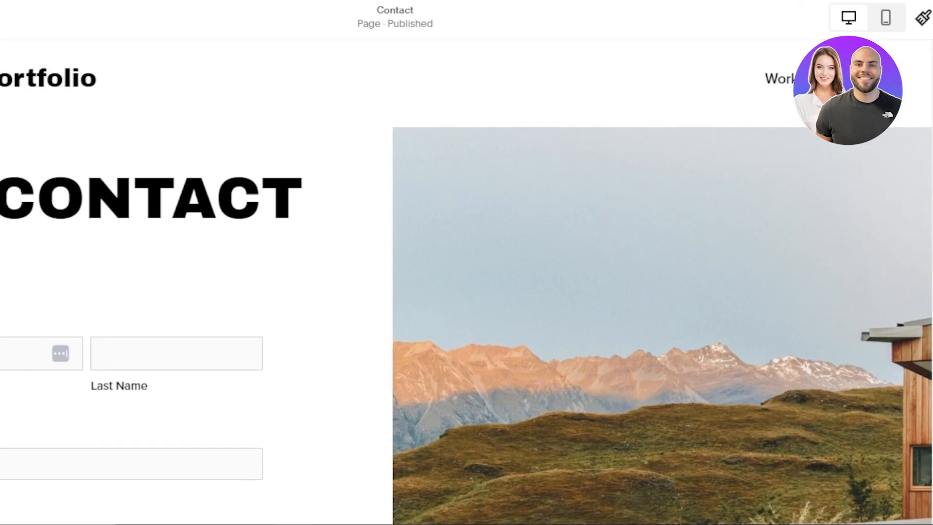
{"action": "scroll", "coordinate": [441, 242], "scroll_direction": "down", "scroll_amount": 6}
Delete the old Contact text block with the bio and email links
{"action": "scroll", "coordinate": [442, 243], "scroll_direction": "up", "scroll_amount": 1}
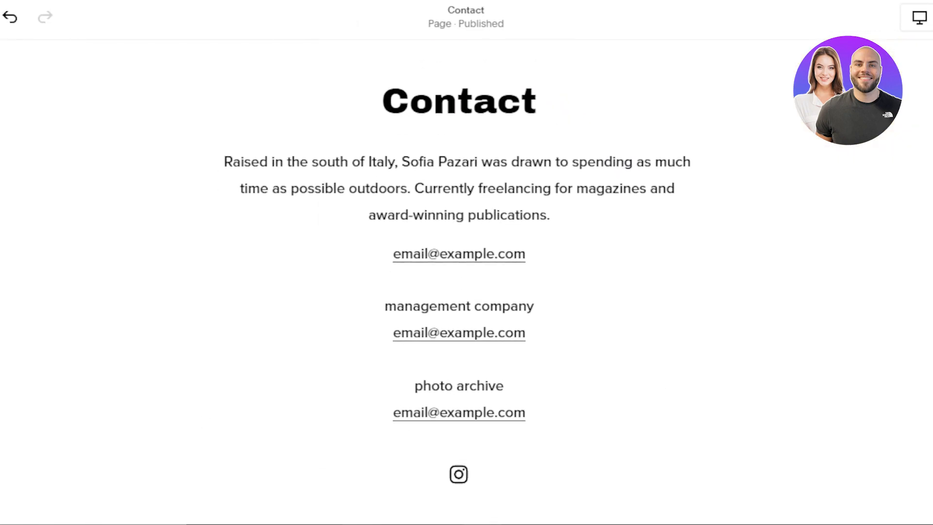
{"action": "left_click", "coordinate": [428, 176]}
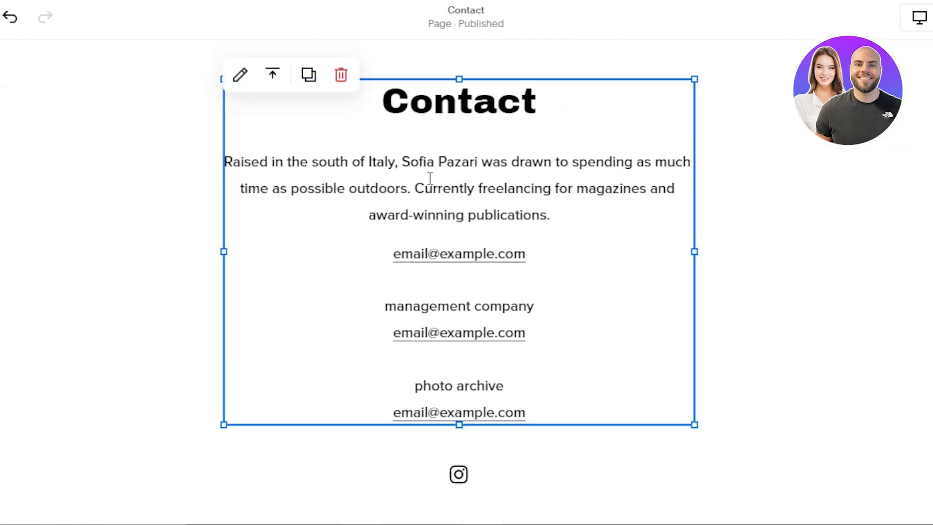
{"action": "left_click", "coordinate": [340, 77]}
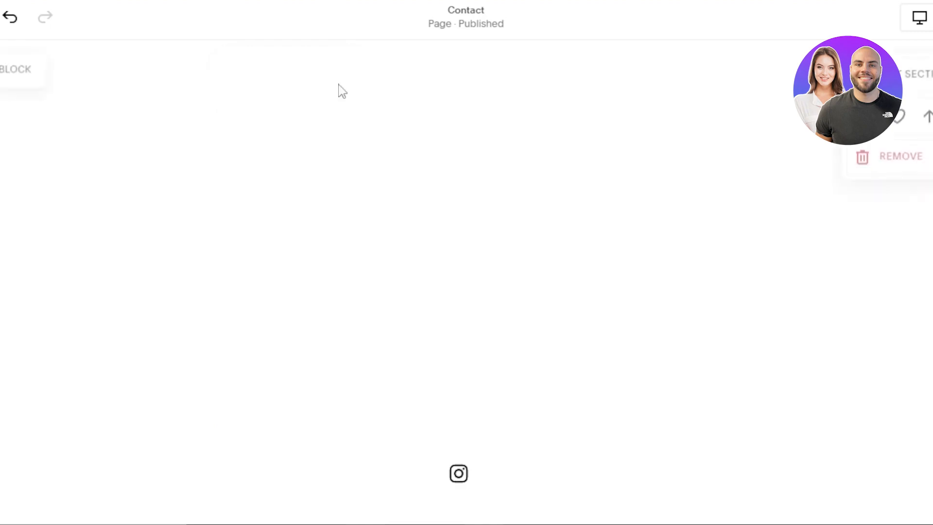
Add a Button block to the new section below the form
{"action": "scroll", "coordinate": [467, 282], "scroll_direction": "up", "scroll_amount": 1}
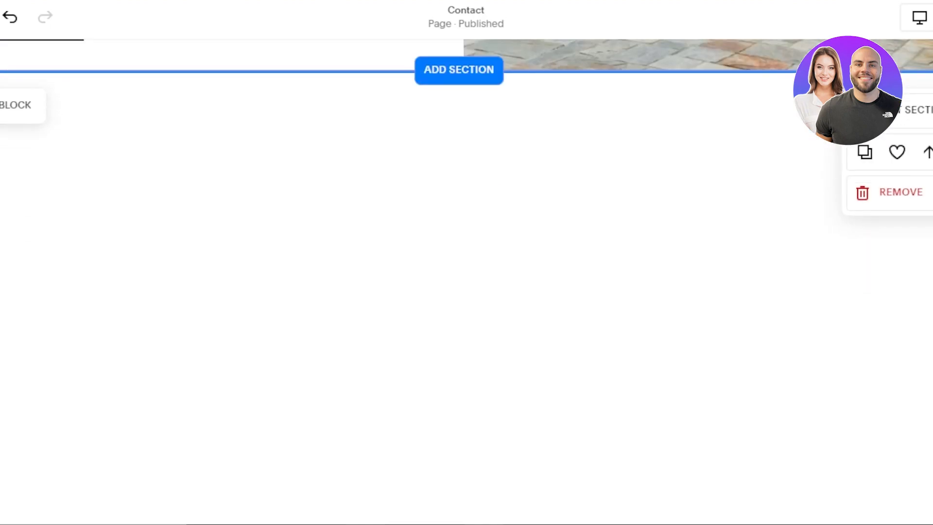
{"action": "left_click", "coordinate": [458, 73]}
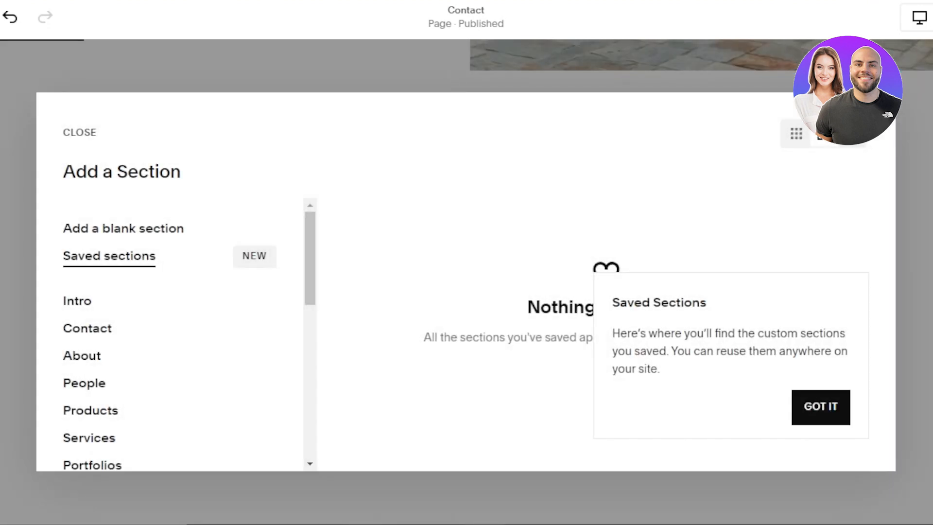
{"action": "left_click", "coordinate": [79, 132]}
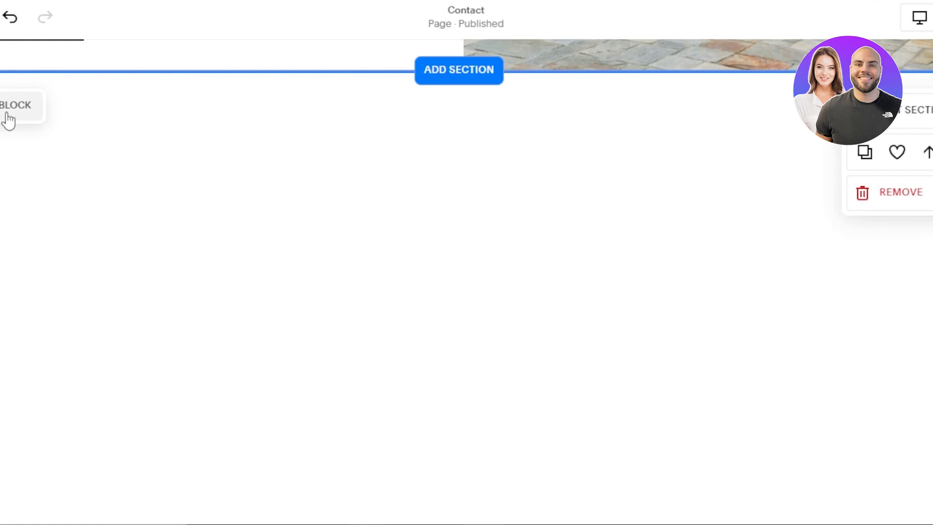
{"action": "left_click", "coordinate": [8, 119]}
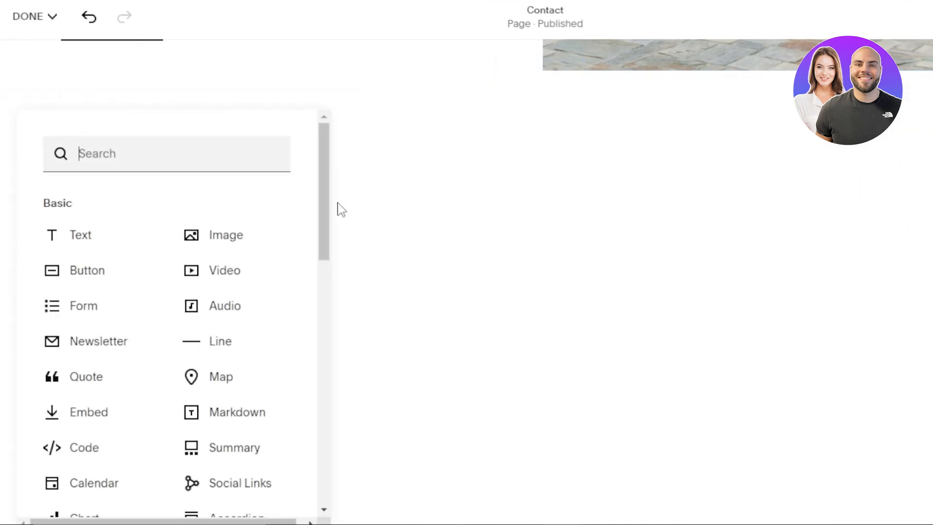
{"action": "scroll", "coordinate": [323, 197], "scroll_direction": "down", "scroll_amount": 1}
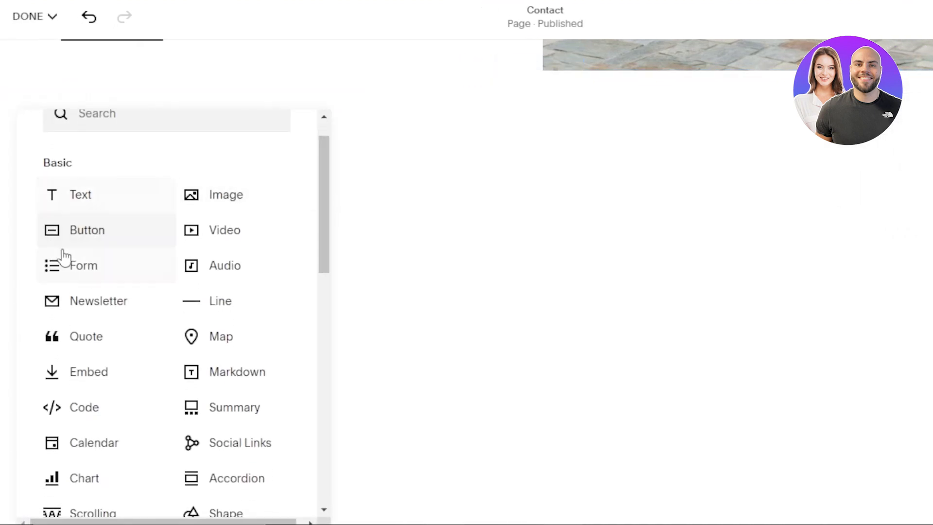
{"action": "left_click", "coordinate": [79, 236]}
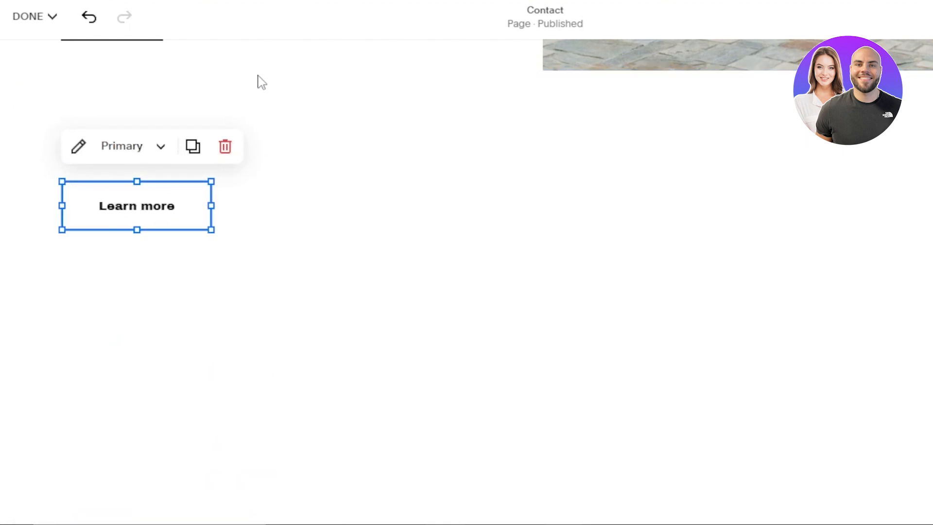
Delete the extra 'Learn more' button block
{"action": "left_click", "coordinate": [206, 76]}
{"action": "left_click_drag", "start_coordinate": [150, 201], "coordinate": [106, 180]}
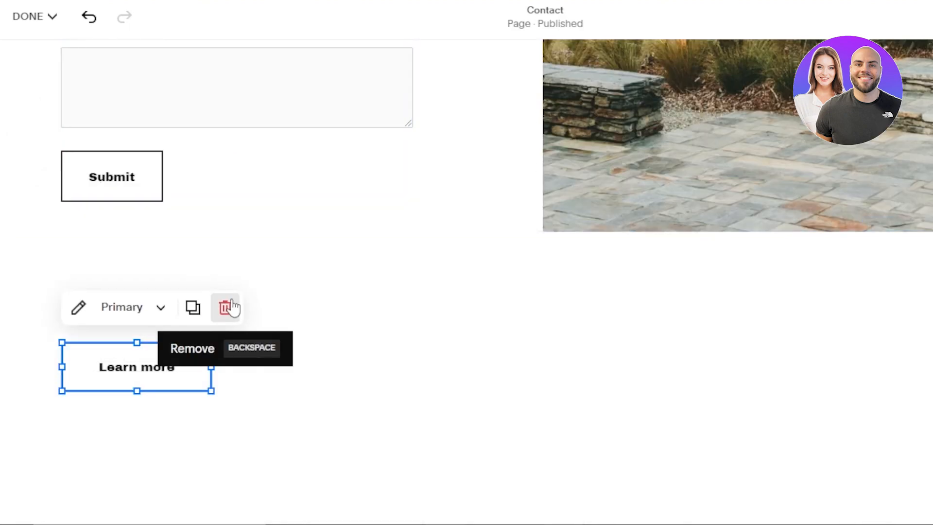
{"action": "left_click", "coordinate": [232, 307]}
Change the contact form's submit button text to 'contact now'
{"action": "left_click", "coordinate": [115, 179]}
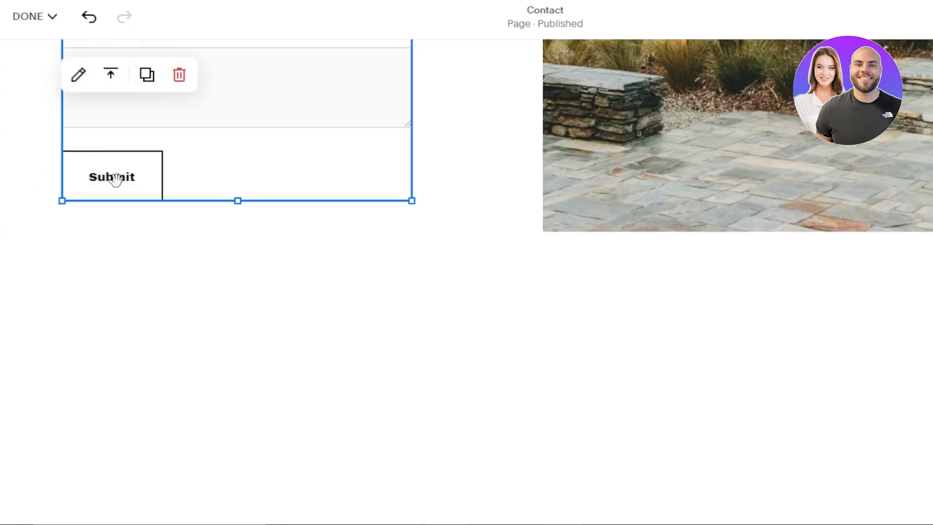
{"action": "left_click", "coordinate": [78, 74]}
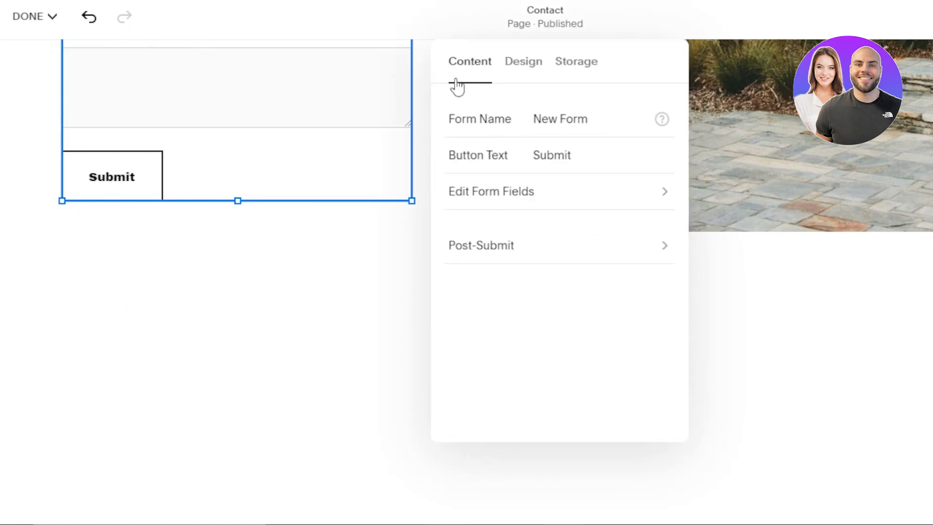
{"action": "left_click", "coordinate": [586, 155]}
{"action": "key", "text": "BackSpace"}
{"action": "key", "text": "BackSpace"}
{"action": "key", "text": "BackSpace"}
{"action": "key", "text": "BackSpace"}
{"action": "key", "text": "BackSpace"}
{"action": "key", "text": "BackSpace"}
{"action": "type", "text": "contact now"}
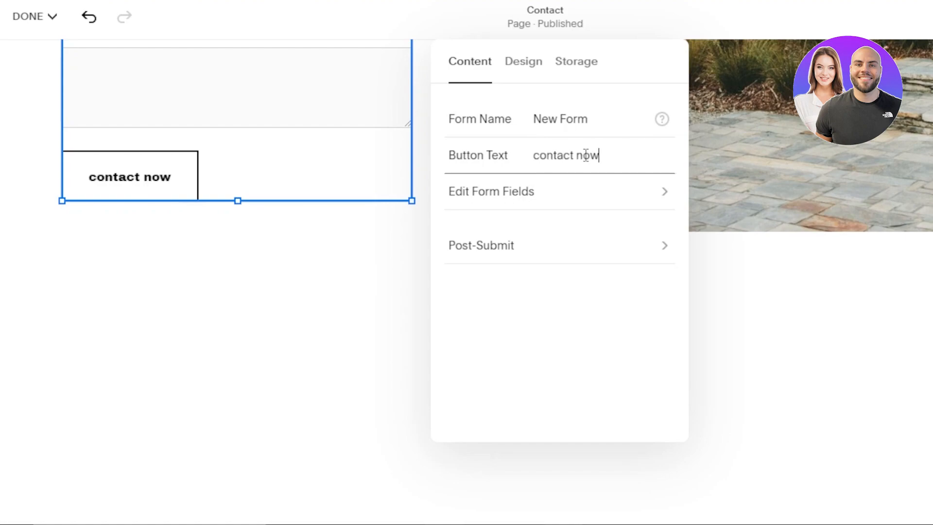
{"action": "left_click", "coordinate": [847, 331]}
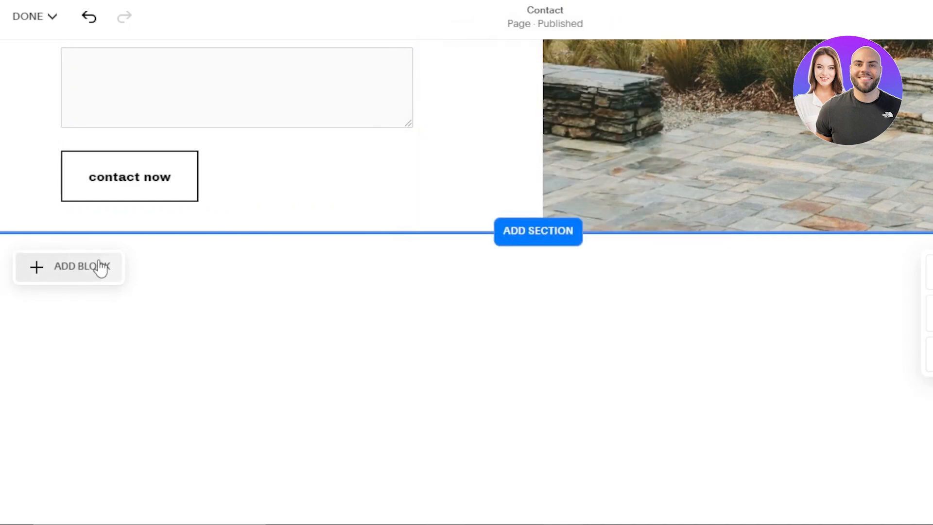
Insert a text block below the form and widen it across the section
{"action": "left_click", "coordinate": [101, 266]}
{"action": "scroll", "coordinate": [327, 348], "scroll_direction": "down", "scroll_amount": 3}
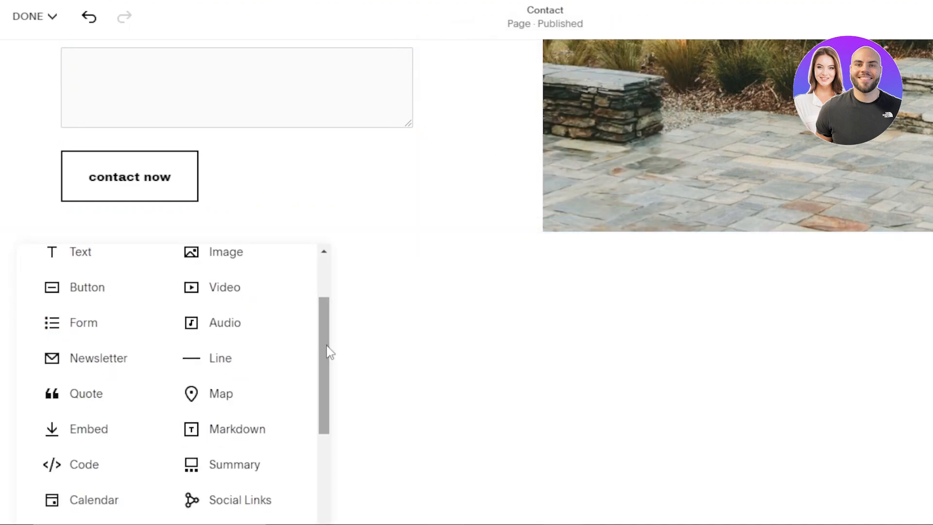
{"action": "left_click", "coordinate": [84, 257]}
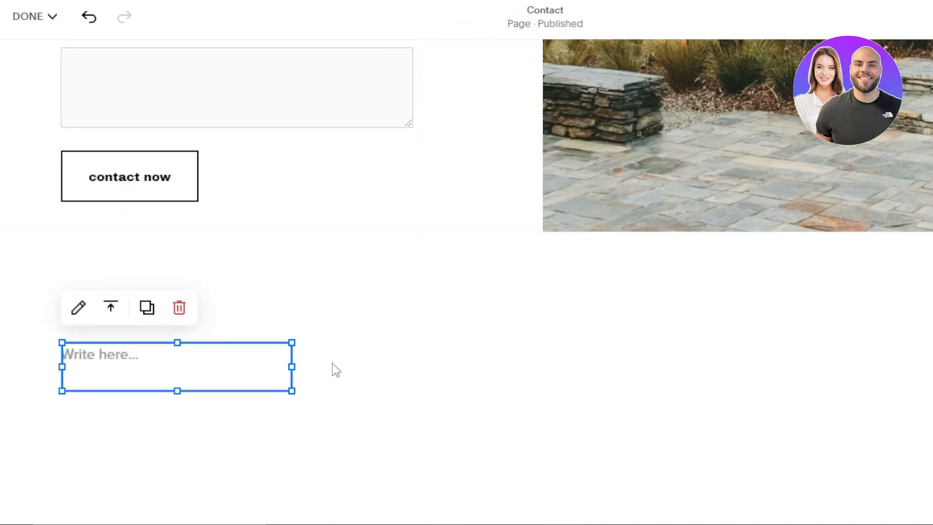
{"action": "left_click_drag", "start_coordinate": [294, 367], "coordinate": [826, 361]}
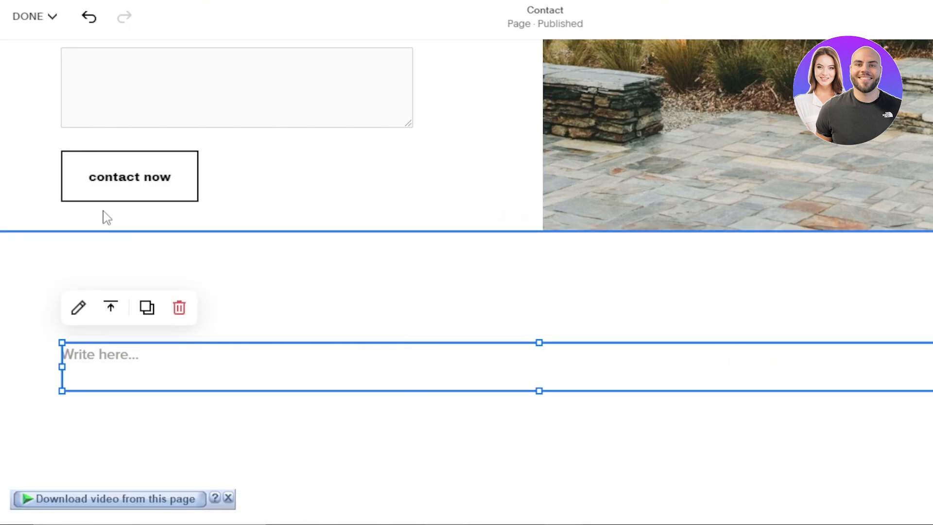
Insert a Video block into the section below the form
{"action": "left_click", "coordinate": [63, 272]}
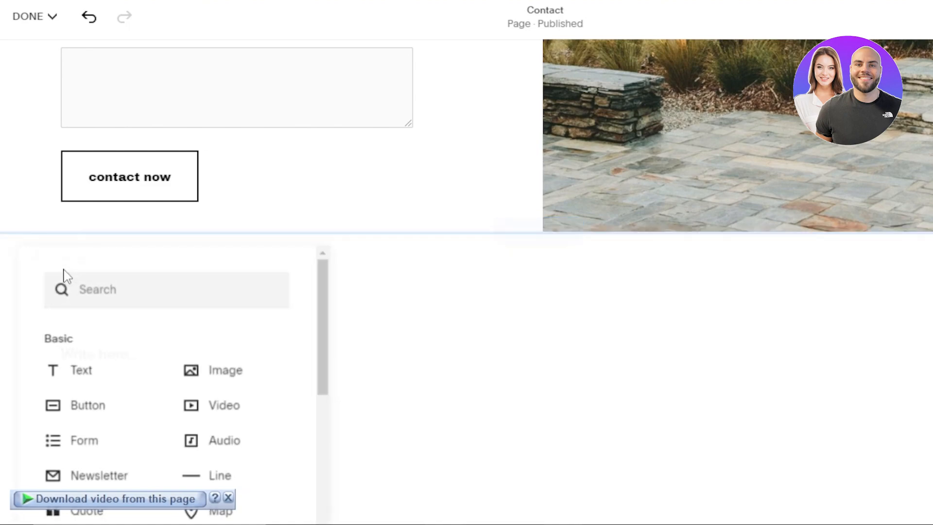
{"action": "scroll", "coordinate": [243, 345], "scroll_direction": "down", "scroll_amount": 4}
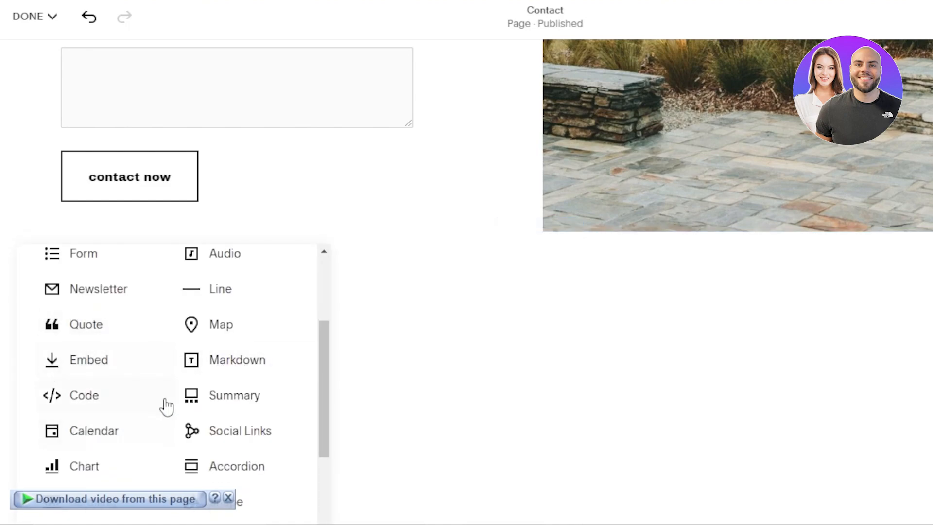
{"action": "left_click_drag", "start_coordinate": [325, 364], "coordinate": [324, 313]}
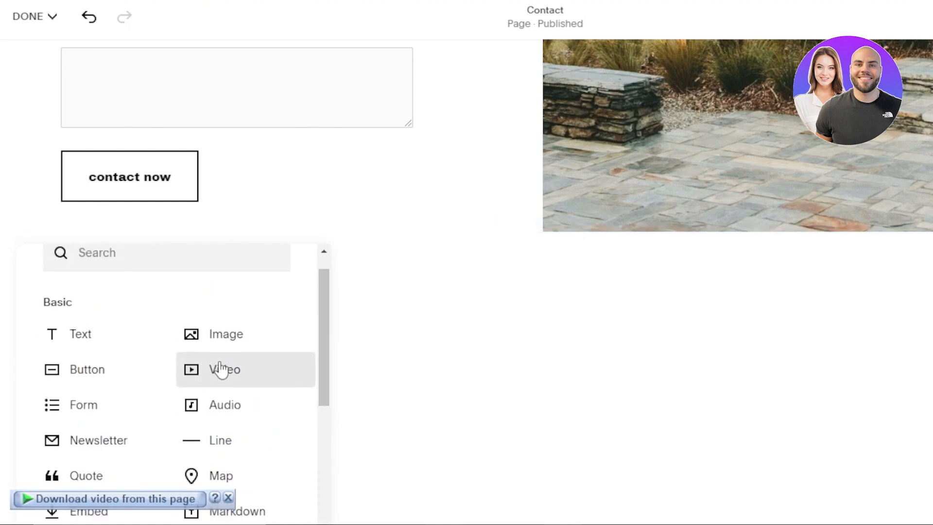
{"action": "left_click", "coordinate": [220, 368]}
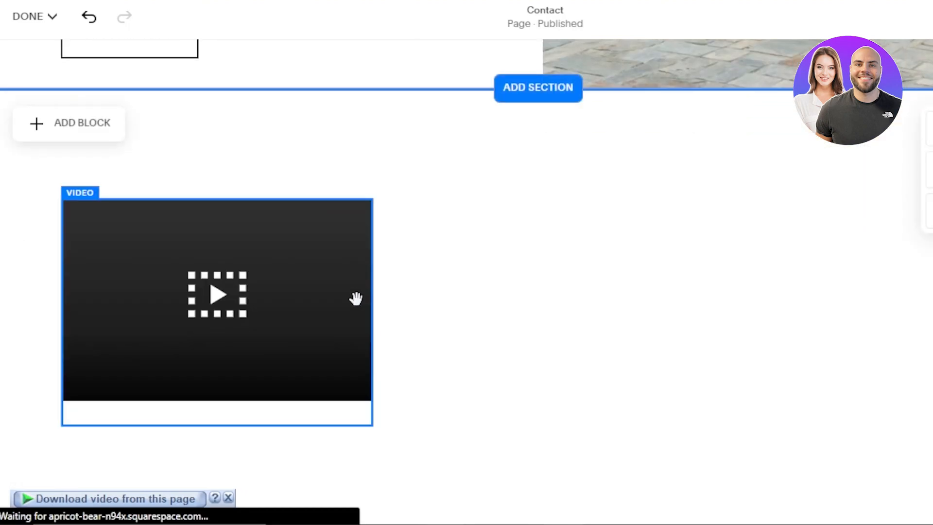
Drag the video block's corner to widen it across the section
{"action": "left_click", "coordinate": [355, 297]}
{"action": "left_click_drag", "start_coordinate": [373, 311], "coordinate": [813, 272]}
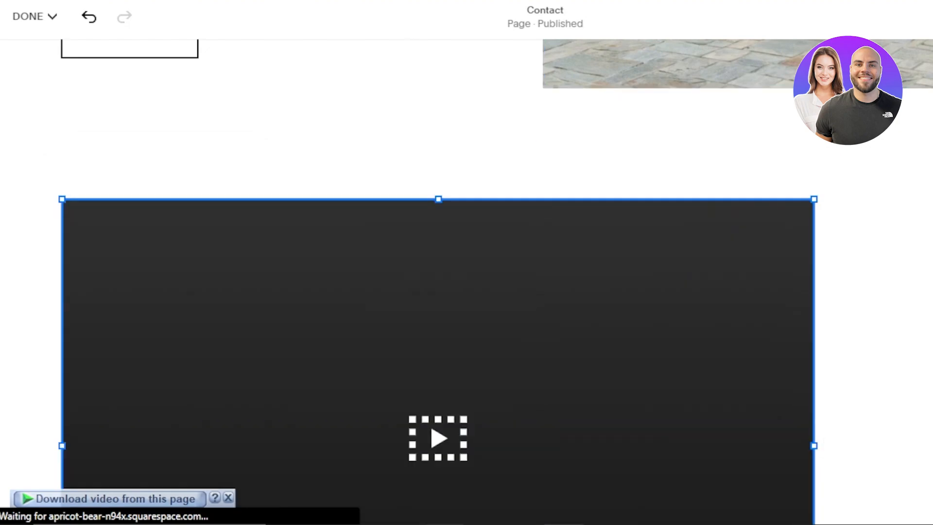
{"action": "scroll", "coordinate": [466, 282], "scroll_direction": "down", "scroll_amount": 5}
{"action": "scroll", "coordinate": [800, 236], "scroll_direction": "down", "scroll_amount": 1}
{"action": "left_click", "coordinate": [799, 235]}
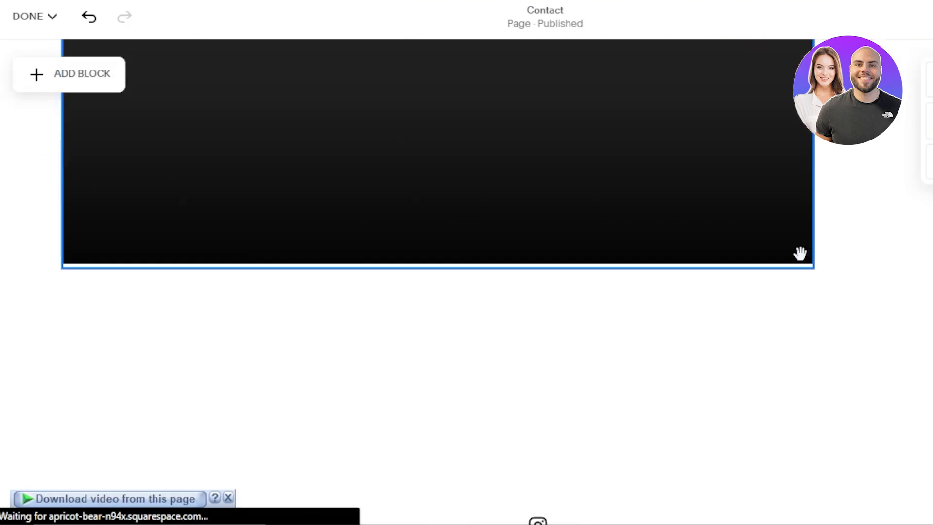
{"action": "left_click_drag", "start_coordinate": [812, 268], "coordinate": [932, 454]}
Adjust the video block's height, shrinking it and then enlarging it slightly
{"action": "scroll", "coordinate": [539, 291], "scroll_direction": "up", "scroll_amount": 5}
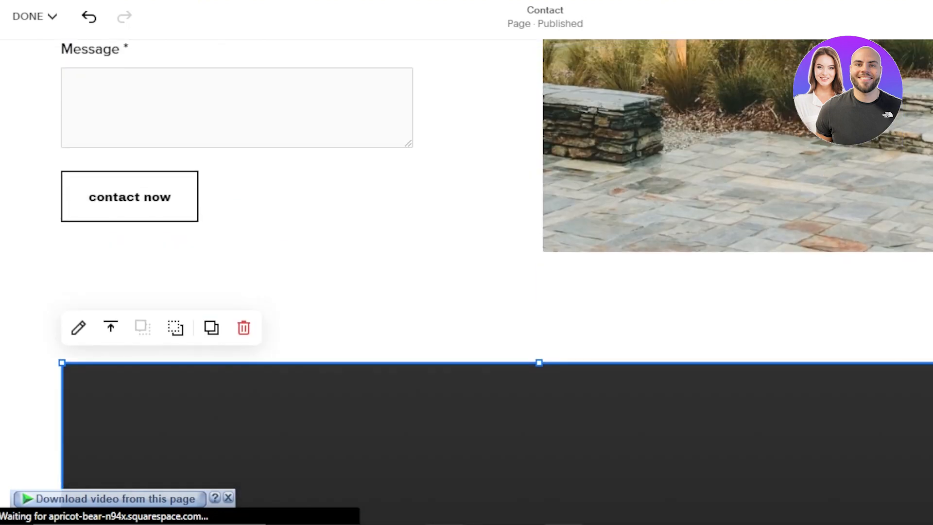
{"action": "scroll", "coordinate": [538, 292], "scroll_direction": "down", "scroll_amount": 7}
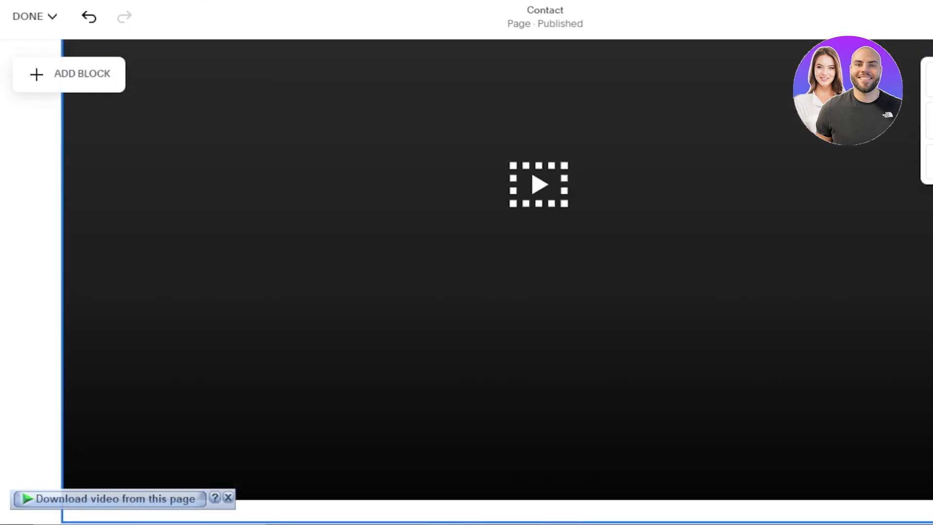
{"action": "left_click_drag", "start_coordinate": [932, 522], "coordinate": [931, 403]}
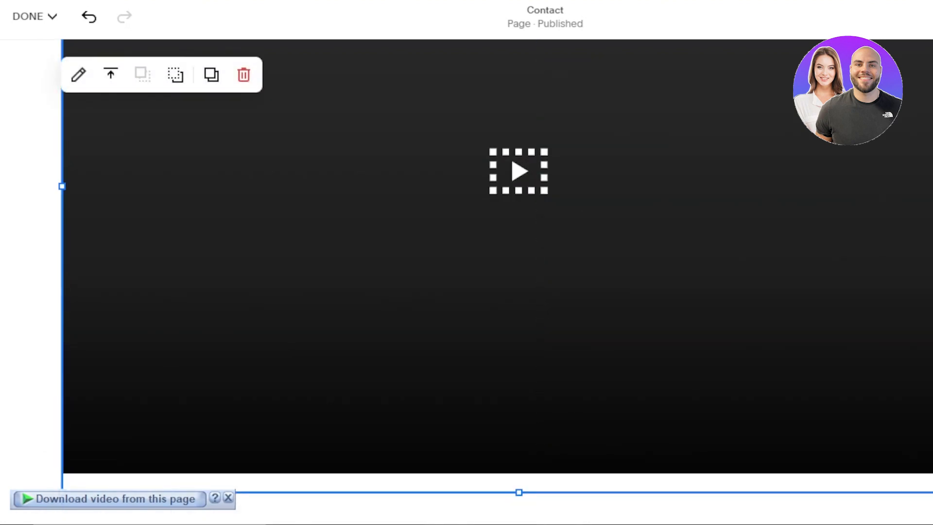
{"action": "mouse_move", "coordinate": [932, 492]}
{"action": "left_mouse_down"}
{"action": "mouse_move", "coordinate": [932, 514]}
{"action": "mouse_move", "coordinate": [932, 501]}
{"action": "left_mouse_up"}
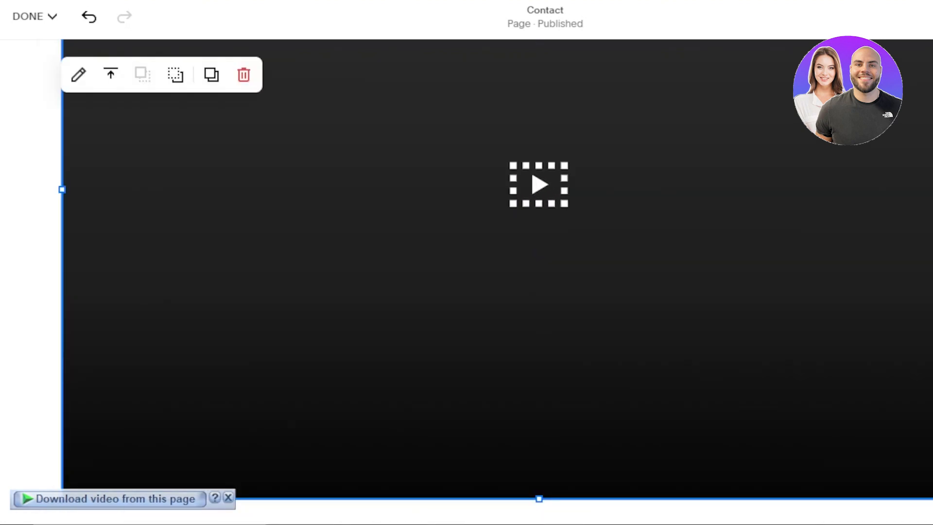
{"action": "scroll", "coordinate": [497, 282], "scroll_direction": "up", "scroll_amount": 8}
{"action": "scroll", "coordinate": [497, 281], "scroll_direction": "down", "scroll_amount": 11}
{"action": "scroll", "coordinate": [498, 281], "scroll_direction": "up", "scroll_amount": 8}
{"action": "scroll", "coordinate": [497, 282], "scroll_direction": "down", "scroll_amount": 2}
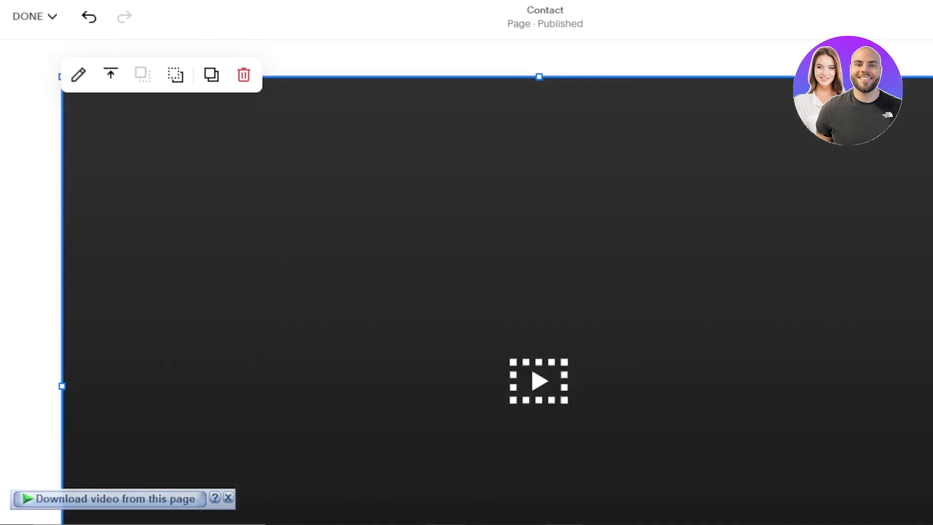
{"action": "left_click", "coordinate": [932, 146]}
Open the video block's settings and close them without changes
{"action": "double_click", "coordinate": [148, 153]}
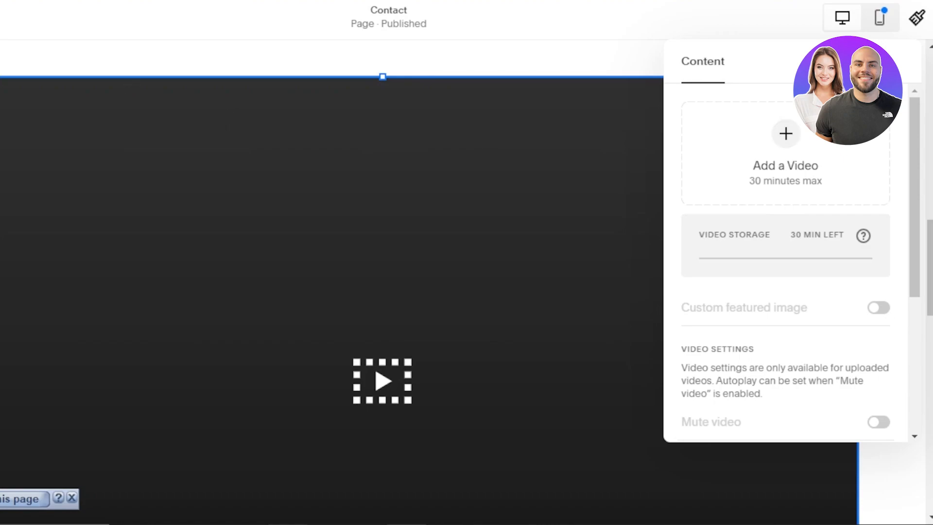
{"action": "left_click", "coordinate": [847, 304]}
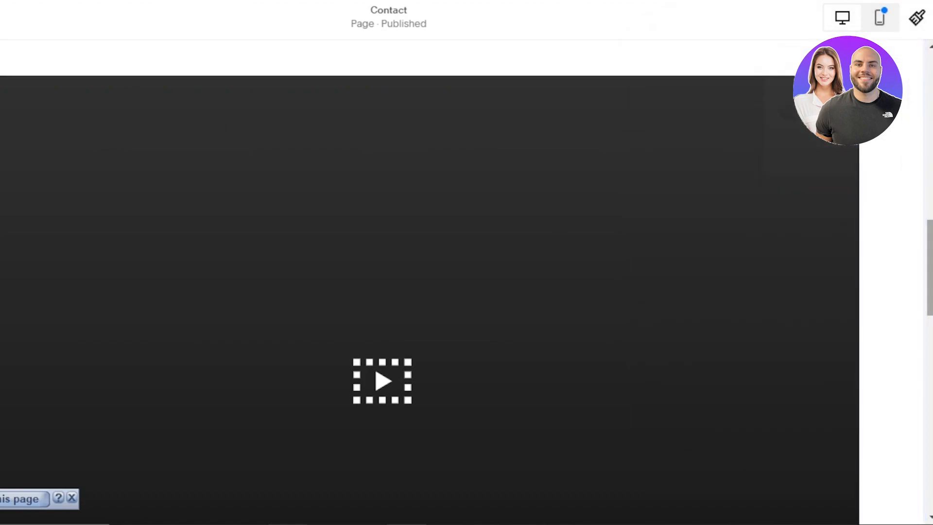
{"action": "scroll", "coordinate": [239, 161], "scroll_direction": "up", "scroll_amount": 3}
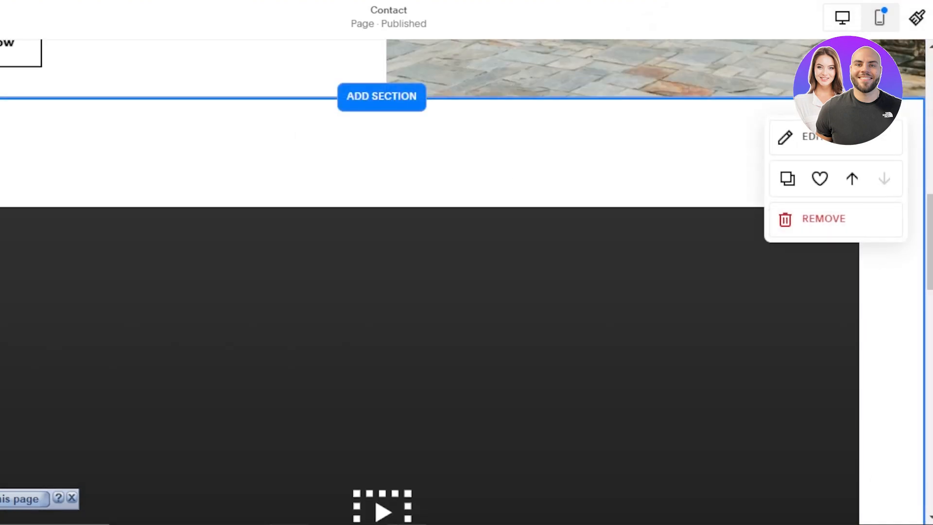
Insert a Line block into the section
{"action": "left_click", "coordinate": [63, 138]}
{"action": "left_click_drag", "start_coordinate": [322, 203], "coordinate": [325, 255]}
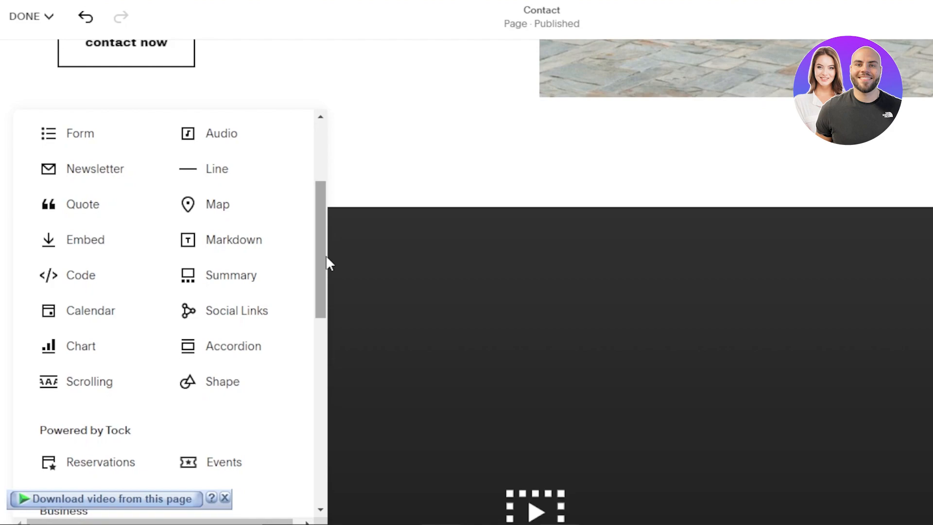
{"action": "left_click_drag", "start_coordinate": [326, 255], "coordinate": [324, 363]}
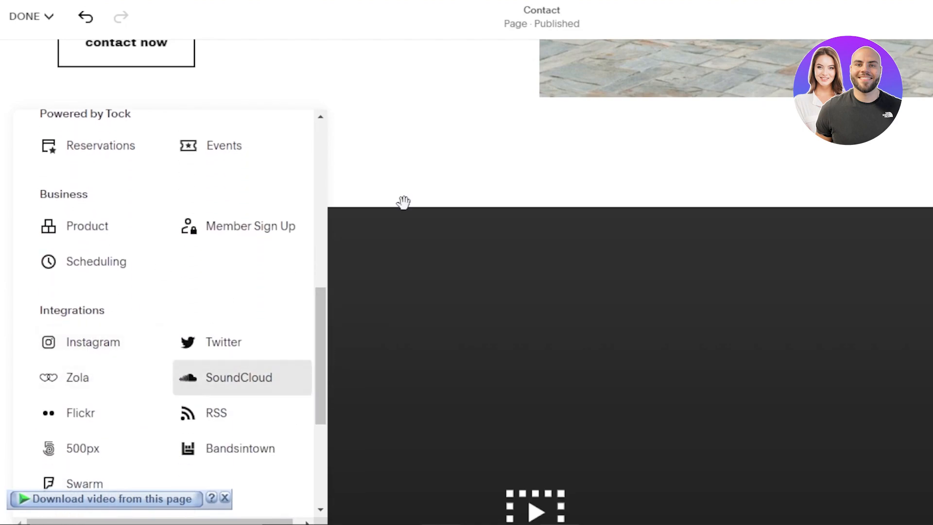
{"action": "left_click", "coordinate": [403, 166]}
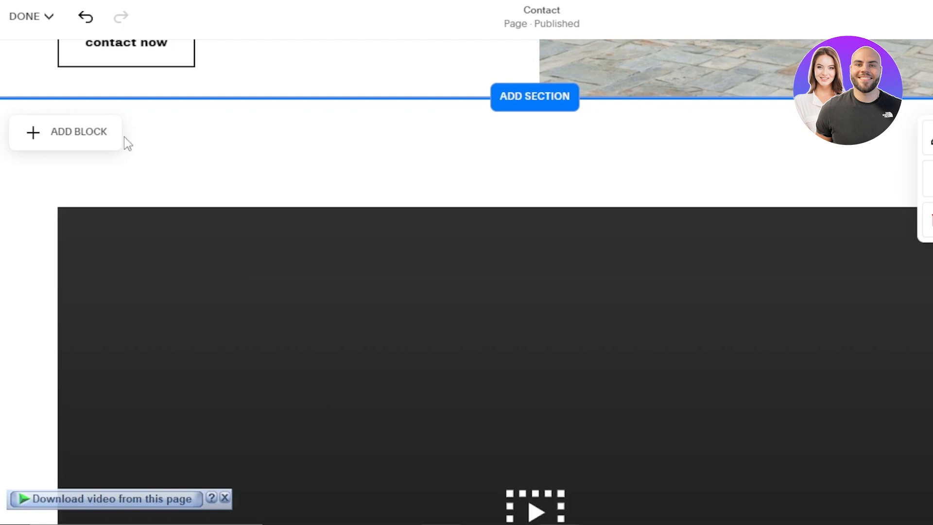
{"action": "left_click", "coordinate": [55, 140]}
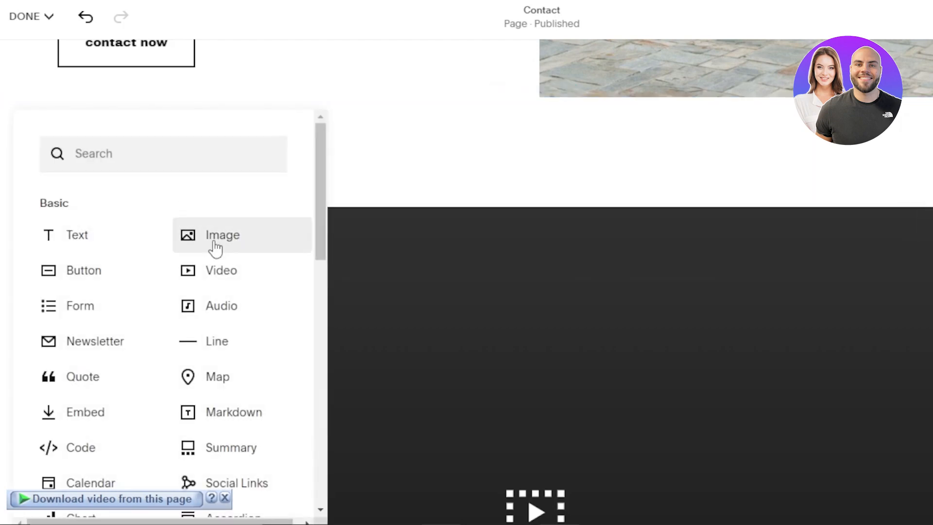
{"action": "left_click", "coordinate": [214, 341]}
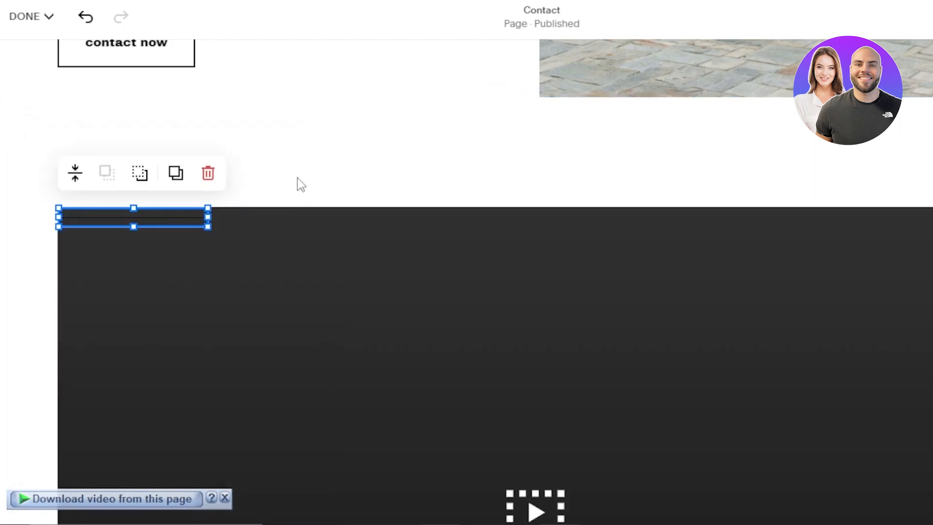
Place the line beneath the video and stretch it across the full section width
{"action": "left_click_drag", "start_coordinate": [136, 214], "coordinate": [173, 202]}
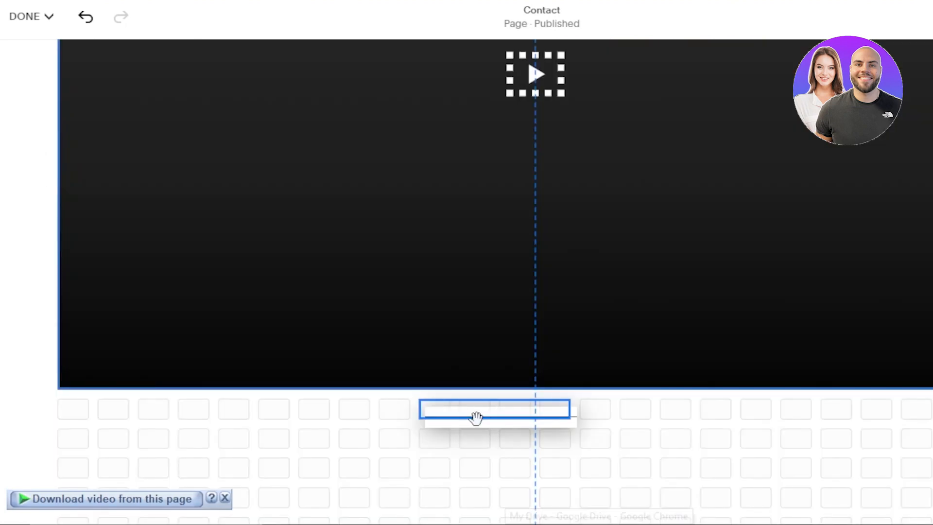
{"action": "left_click_drag", "start_coordinate": [475, 421], "coordinate": [61, 411]}
{"action": "left_click_drag", "start_coordinate": [573, 402], "coordinate": [931, 405]}
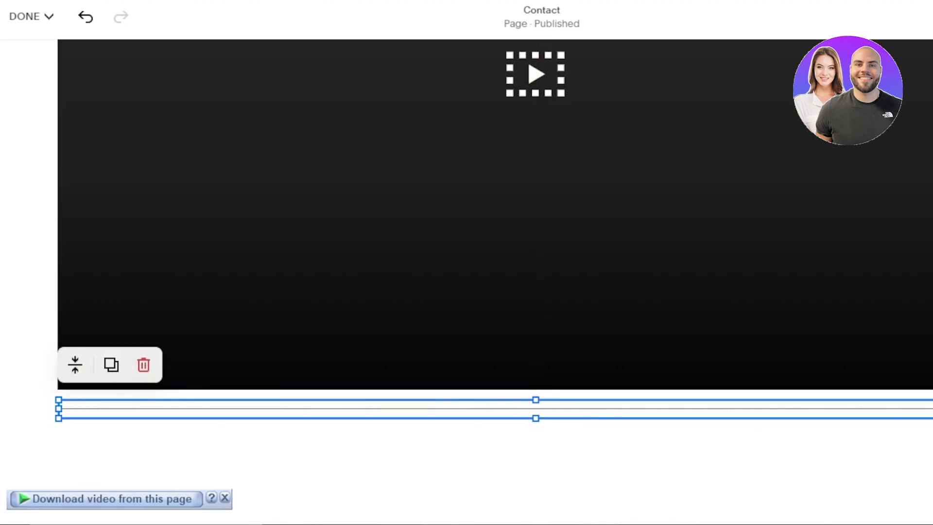
{"action": "scroll", "coordinate": [495, 282], "scroll_direction": "up", "scroll_amount": 10}
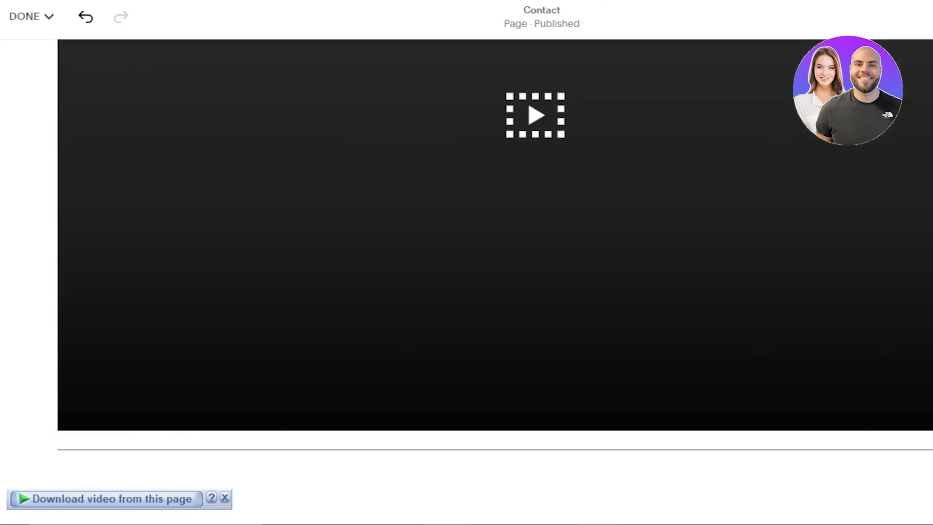
Save the Contact page edits from the DONE menu
{"action": "scroll", "coordinate": [548, 182], "scroll_direction": "up", "scroll_amount": 10}
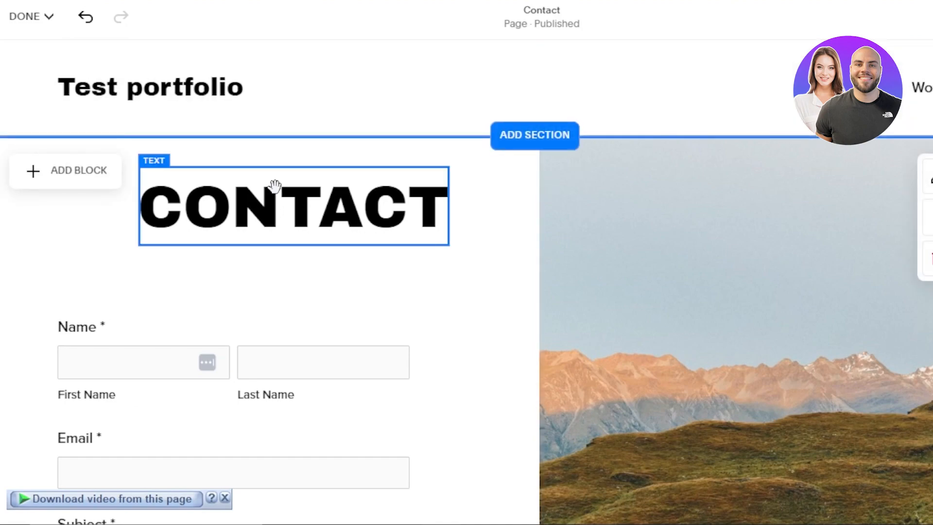
{"action": "mouse_move", "coordinate": [35, 19]}
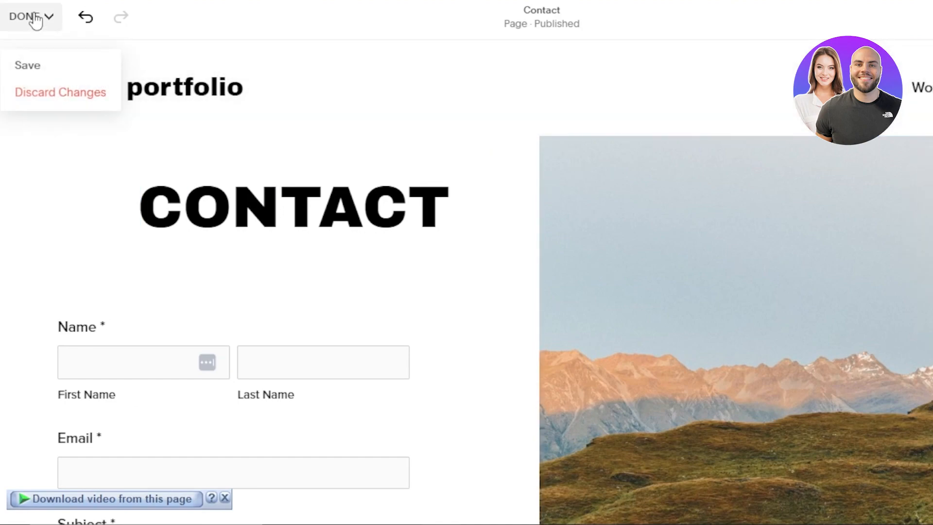
{"action": "left_click", "coordinate": [28, 66]}
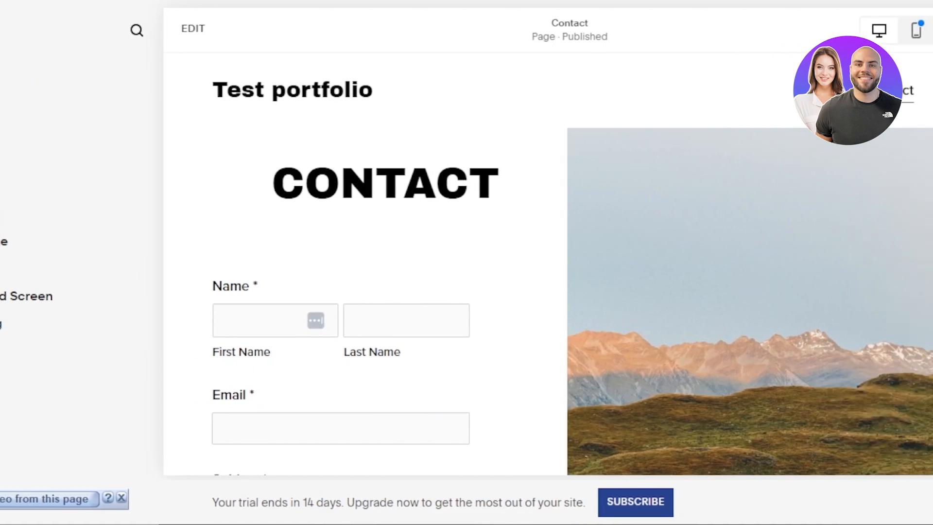
Scroll through the saved Contact page preview and return to the main sidebar menu
{"action": "scroll", "coordinate": [530, 262], "scroll_direction": "down", "scroll_amount": 10}
{"action": "scroll", "coordinate": [529, 262], "scroll_direction": "down", "scroll_amount": 6}
{"action": "left_click_drag", "start_coordinate": [931, 314], "coordinate": [932, 114]}
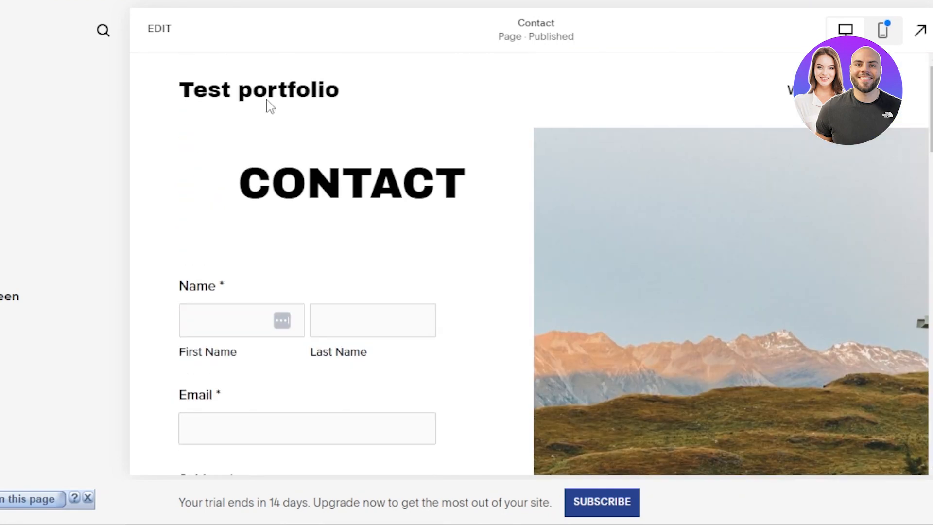
{"action": "left_click", "coordinate": [25, 30]}
{"action": "left_click_drag", "start_coordinate": [259, 185], "coordinate": [258, 249]}
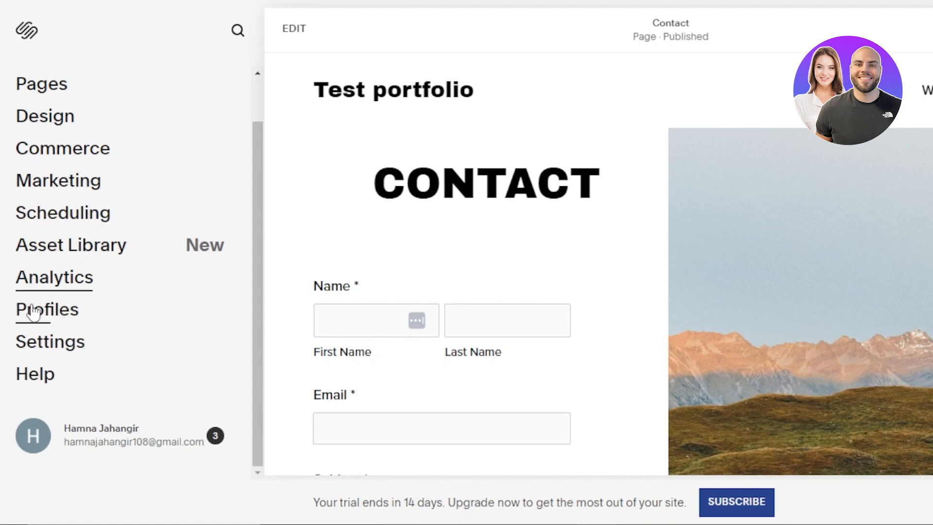
{"action": "left_click_drag", "start_coordinate": [256, 358], "coordinate": [263, 225]}
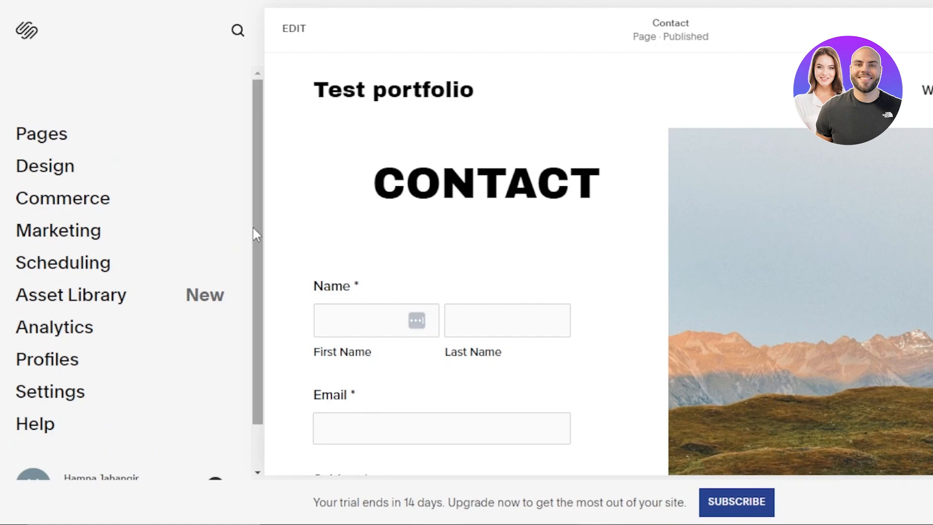
{"action": "left_click_drag", "start_coordinate": [261, 177], "coordinate": [259, 120]}
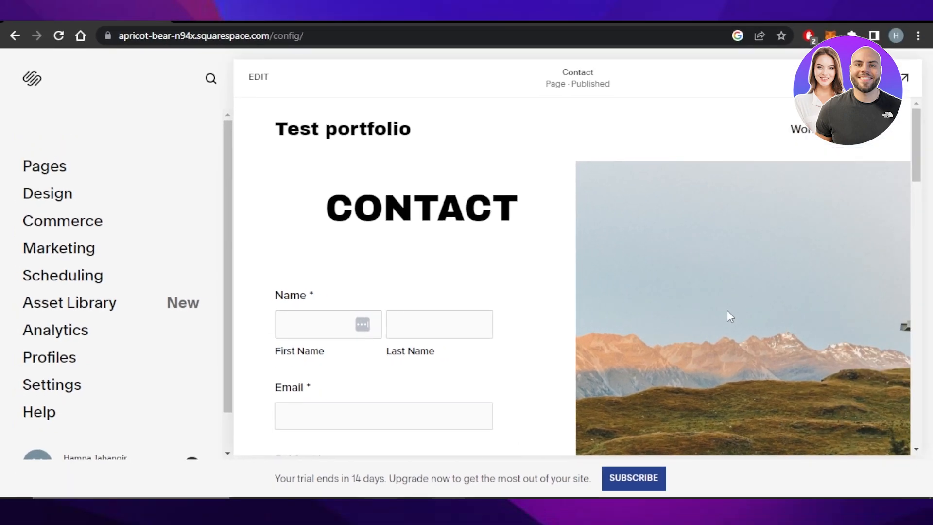
{"action": "mouse_move", "coordinate": [916, 137]}
{"action": "left_mouse_down"}
{"action": "mouse_move", "coordinate": [921, 347]}
{"action": "mouse_move", "coordinate": [923, 141]}
{"action": "left_mouse_up"}
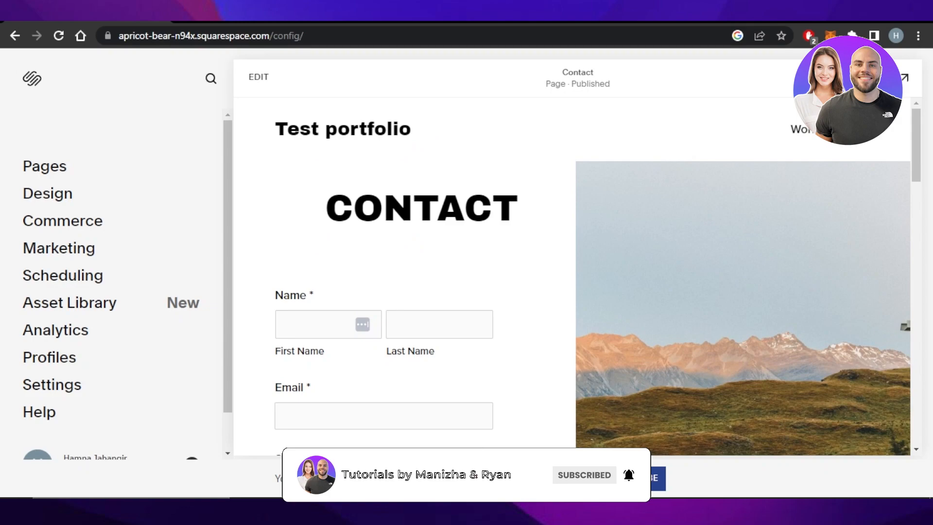